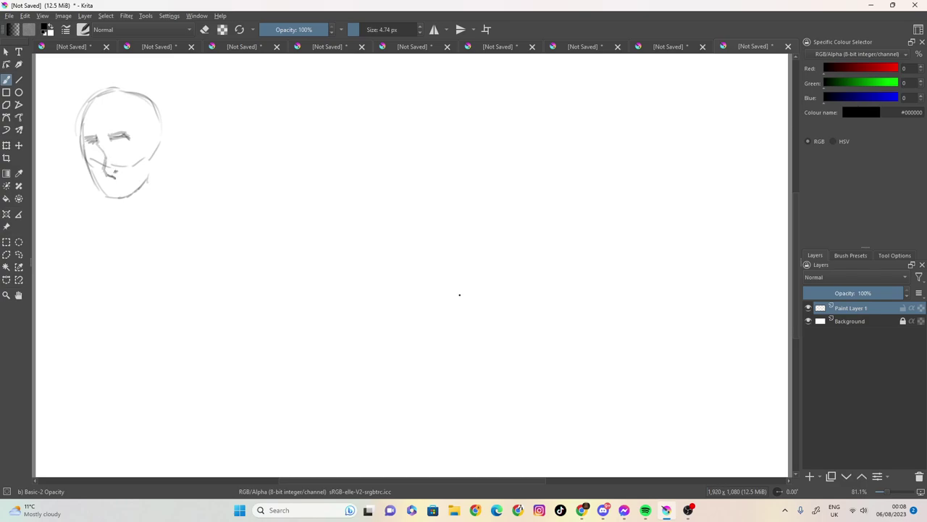
# Sketch the mouth, eyes, ear and side of the face on the three-quarter head
pyautogui.moveTo(136, 128)
pyautogui.mouseDown()
pyautogui.moveTo(149, 164)
pyautogui.moveTo(149, 136)
pyautogui.moveTo(162, 145)
pyautogui.moveTo(147, 179)
pyautogui.moveTo(131, 181)
pyautogui.mouseUp()
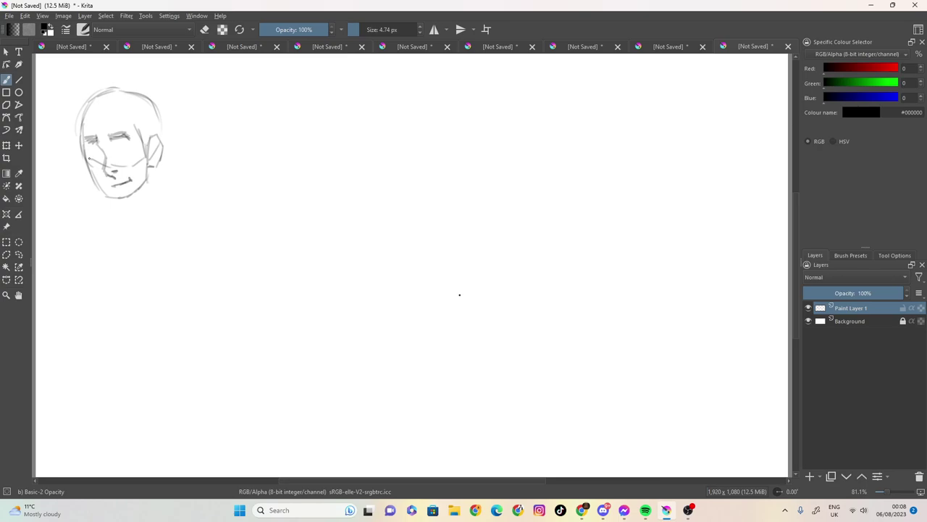
pyautogui.moveTo(88, 155)
pyautogui.mouseDown()
pyautogui.moveTo(95, 164)
pyautogui.moveTo(128, 151)
pyautogui.mouseUp()
pyautogui.moveTo(131, 118); pyautogui.dragTo(132, 131)
pyautogui.moveTo(124, 85)
pyautogui.mouseDown()
pyautogui.moveTo(78, 97)
pyautogui.moveTo(61, 115)
pyautogui.moveTo(73, 144)
pyautogui.mouseUp()
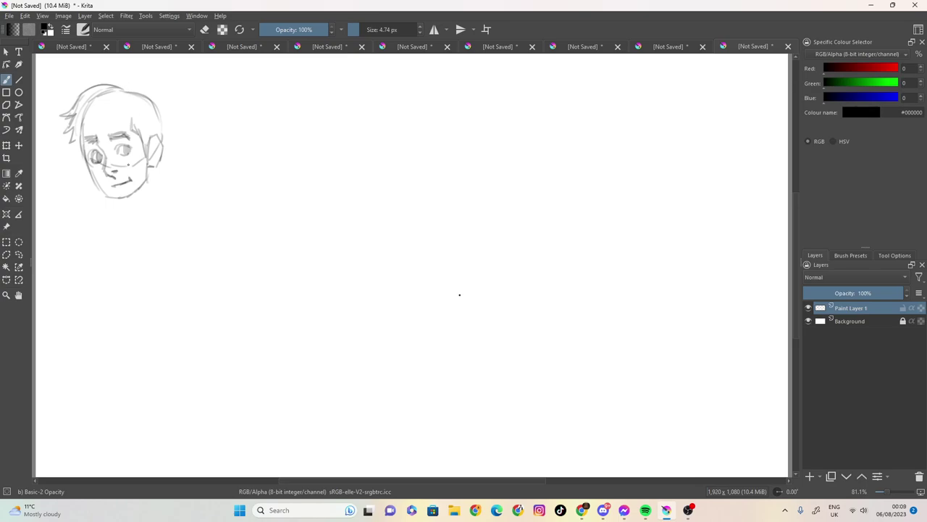
pyautogui.hotkey('ctrl', 'z')
pyautogui.hotkey('ctrl', 'z')
pyautogui.hotkey('ctrl', 'z')
pyautogui.hotkey('ctrl', 'z')
pyautogui.hotkey('ctrl', 'z')
pyautogui.moveTo(124, 89)
pyautogui.mouseDown()
pyautogui.moveTo(145, 84)
pyautogui.moveTo(174, 121)
pyautogui.mouseUp()
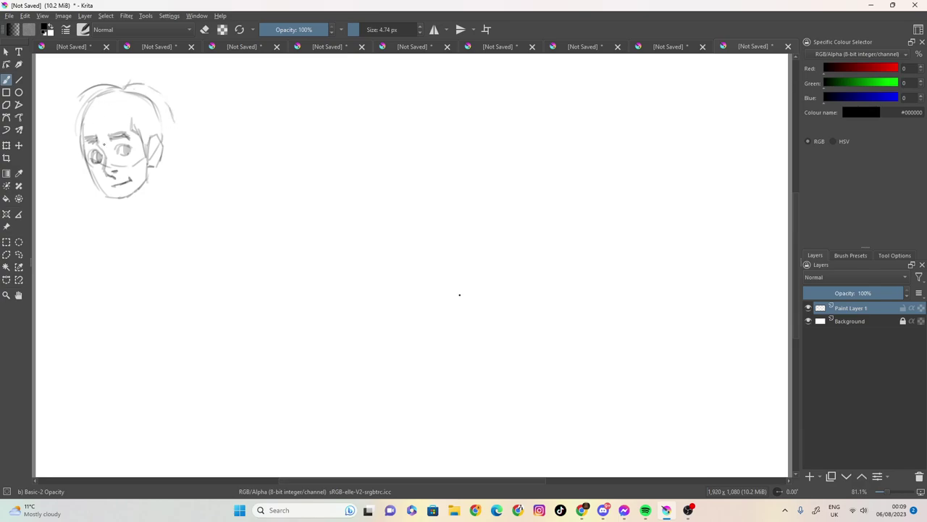
pyautogui.hotkey('ctrl', 'z')
pyautogui.hotkey('ctrl', 'z')
pyautogui.hotkey('ctrl', 'z')
pyautogui.hotkey('ctrl', 'z')
pyautogui.hotkey('ctrl', 'z')
# Sketch spiky hair around both sides and the crown of the three-quarter head, with a jagged fringe over the forehead
pyautogui.moveTo(87, 90)
pyautogui.mouseDown()
pyautogui.moveTo(66, 153)
pyautogui.moveTo(88, 172)
pyautogui.mouseUp()
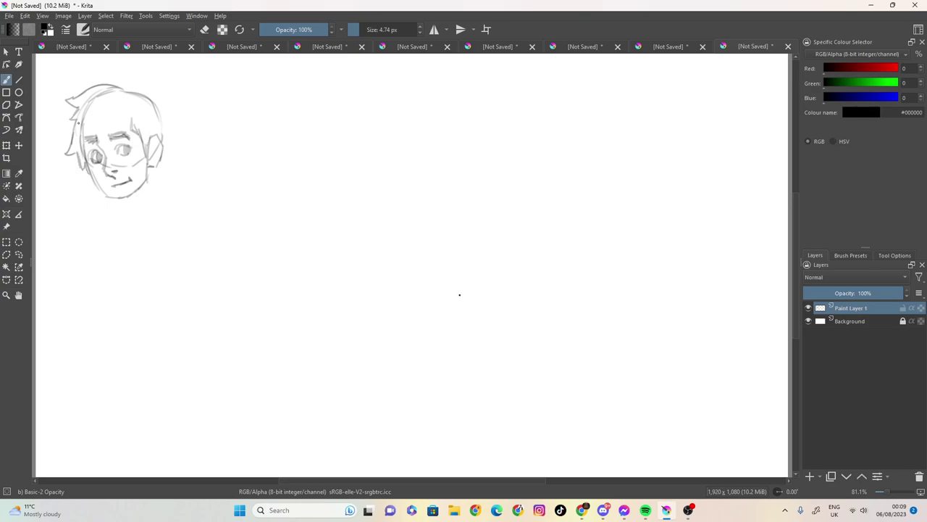
pyautogui.moveTo(137, 125); pyautogui.dragTo(144, 160)
pyautogui.moveTo(144, 163)
pyautogui.mouseDown()
pyautogui.moveTo(151, 181)
pyautogui.moveTo(153, 163)
pyautogui.mouseUp()
pyautogui.moveTo(154, 163)
pyautogui.mouseDown()
pyautogui.moveTo(149, 121)
pyautogui.moveTo(151, 163)
pyautogui.mouseUp()
pyautogui.moveTo(161, 126)
pyautogui.mouseDown()
pyautogui.moveTo(163, 145)
pyautogui.moveTo(170, 127)
pyautogui.moveTo(175, 158)
pyautogui.mouseUp()
pyautogui.moveTo(123, 84)
pyautogui.mouseDown()
pyautogui.moveTo(181, 97)
pyautogui.moveTo(182, 138)
pyautogui.moveTo(169, 138)
pyautogui.mouseUp()
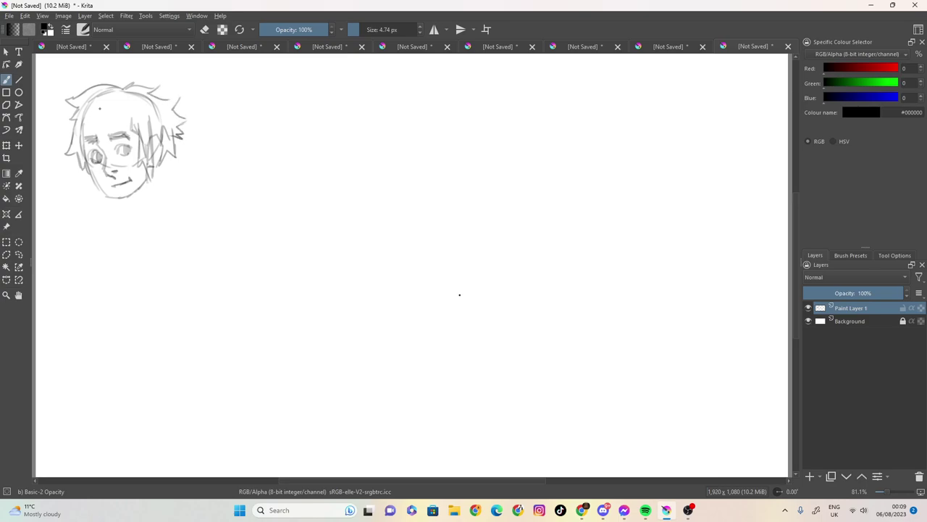
pyautogui.moveTo(118, 94)
pyautogui.mouseDown()
pyautogui.moveTo(94, 119)
pyautogui.moveTo(121, 110)
pyautogui.moveTo(129, 125)
pyautogui.moveTo(81, 134)
pyautogui.moveTo(78, 116)
pyautogui.moveTo(100, 97)
pyautogui.moveTo(86, 110)
pyautogui.mouseUp()
# Sketch the neck, the shading under the jaw and the collar lines below the three-quarter head
pyautogui.moveTo(150, 177)
pyautogui.mouseDown()
pyautogui.moveTo(124, 200)
pyautogui.moveTo(113, 198)
pyautogui.moveTo(129, 194)
pyautogui.moveTo(96, 190)
pyautogui.moveTo(138, 218)
pyautogui.mouseUp()
pyautogui.moveTo(143, 182)
pyautogui.mouseDown()
pyautogui.moveTo(134, 210)
pyautogui.moveTo(125, 211)
pyautogui.moveTo(142, 218)
pyautogui.mouseUp()
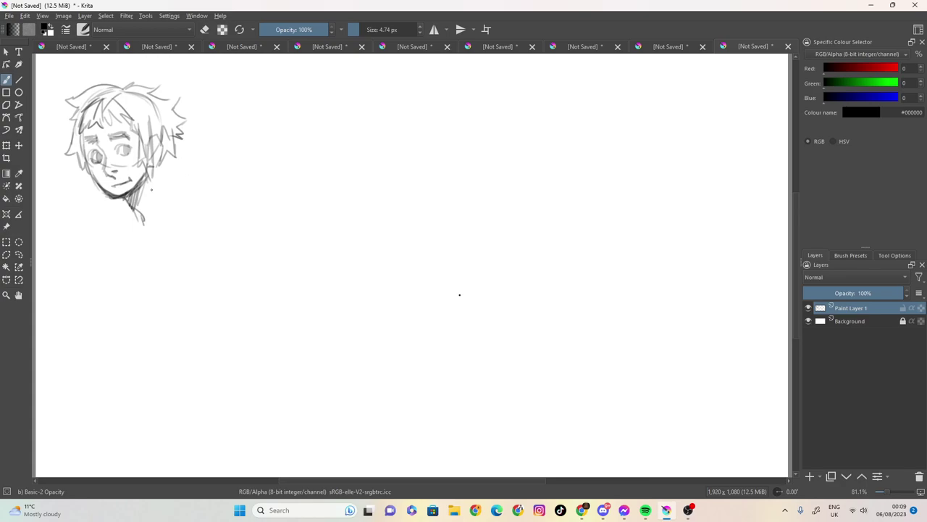
pyautogui.moveTo(162, 165)
pyautogui.mouseDown()
pyautogui.moveTo(175, 205)
pyautogui.moveTo(115, 226)
pyautogui.moveTo(142, 232)
pyautogui.mouseUp()
pyautogui.moveTo(175, 205); pyautogui.dragTo(189, 204)
pyautogui.moveTo(188, 208)
pyautogui.mouseDown()
pyautogui.moveTo(173, 228)
pyautogui.moveTo(144, 234)
pyautogui.moveTo(171, 221)
pyautogui.mouseUp()
pyautogui.moveTo(156, 165); pyautogui.dragTo(159, 206)
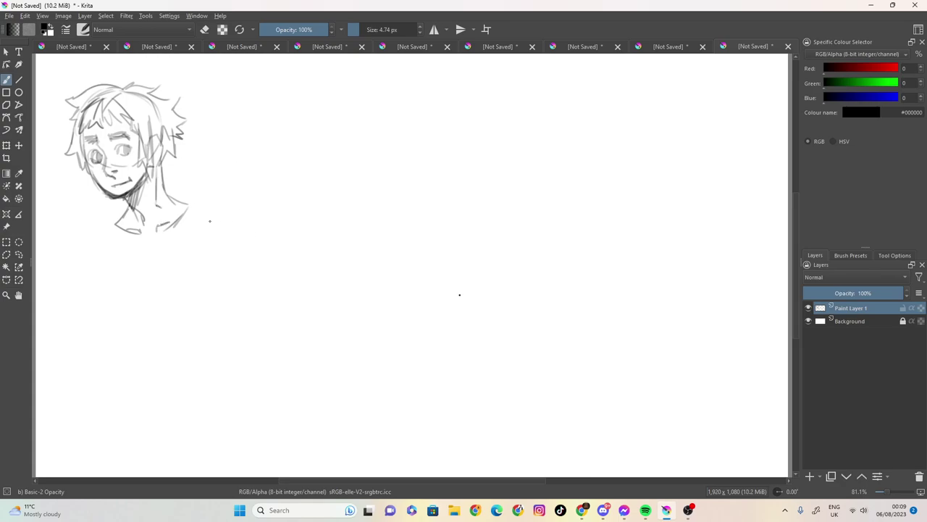
# Add spiky hair strokes at the nape and crown and small jagged strokes under the chin
pyautogui.moveTo(171, 168)
pyautogui.mouseDown()
pyautogui.moveTo(163, 184)
pyautogui.moveTo(176, 156)
pyautogui.mouseUp()
pyautogui.moveTo(120, 200); pyautogui.dragTo(115, 212)
pyautogui.moveTo(123, 88)
pyautogui.mouseDown()
pyautogui.moveTo(113, 77)
pyautogui.moveTo(97, 85)
pyautogui.mouseUp()
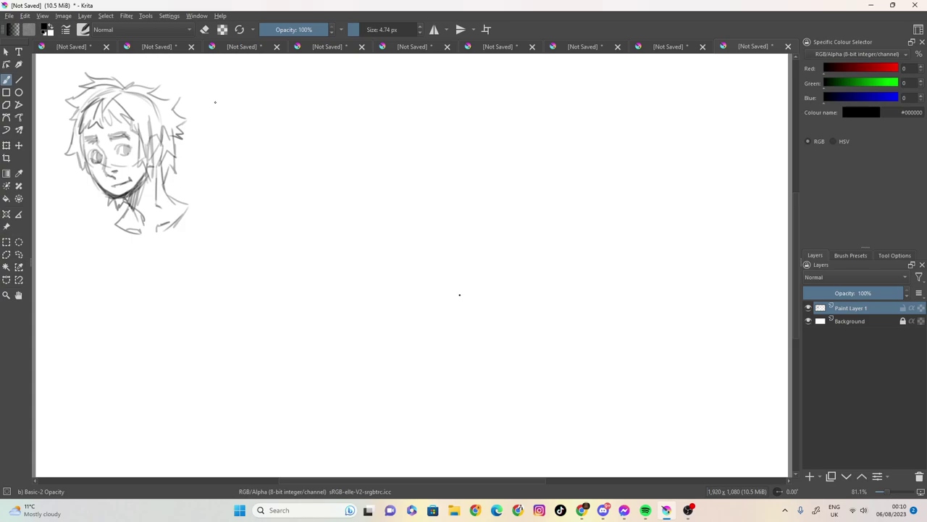
# Start a construction grid beside the head with an outer vertical line, a top edge and one inner vertical line
pyautogui.moveTo(203, 67); pyautogui.dragTo(203, 158)
pyautogui.moveTo(203, 110); pyautogui.dragTo(200, 307)
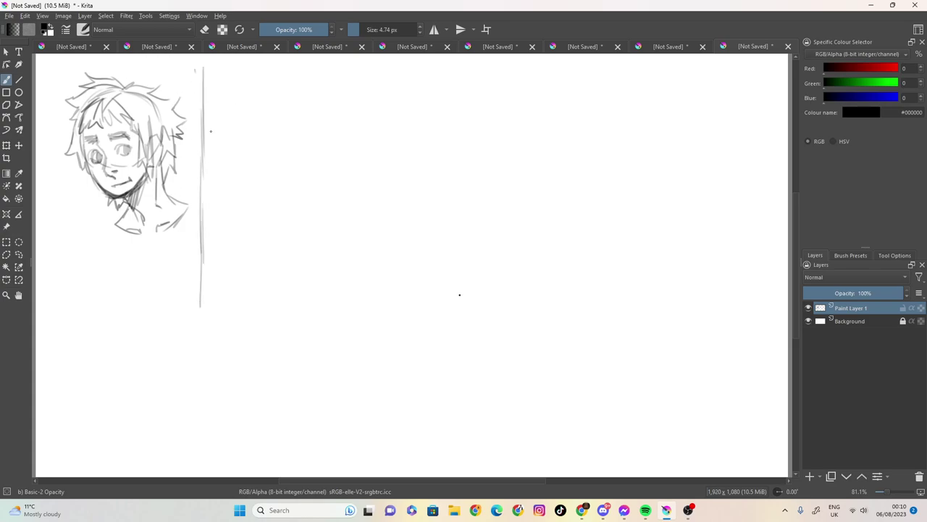
pyautogui.moveTo(206, 68)
pyautogui.mouseDown()
pyautogui.moveTo(292, 75)
pyautogui.moveTo(336, 66)
pyautogui.mouseUp()
pyautogui.moveTo(270, 68); pyautogui.dragTo(351, 63)
pyautogui.moveTo(238, 69)
pyautogui.mouseDown()
pyautogui.moveTo(273, 65)
pyautogui.moveTo(256, 132)
pyautogui.moveTo(255, 212)
pyautogui.mouseUp()
pyautogui.moveTo(253, 112); pyautogui.dragTo(251, 328)
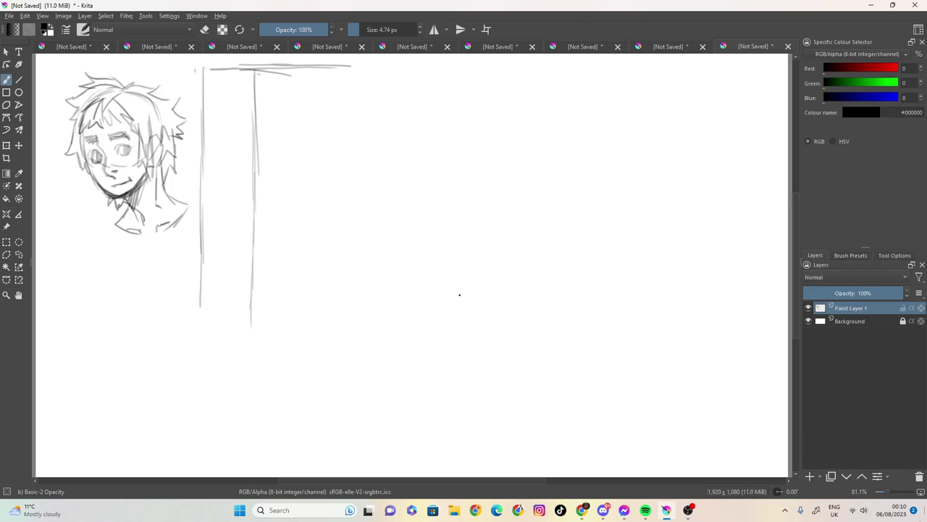
# Add a second paint layer, then draw the remaining vertical grid lines on Paint Layer 1 for six columns
pyautogui.click(810, 478)
pyautogui.click(846, 321)
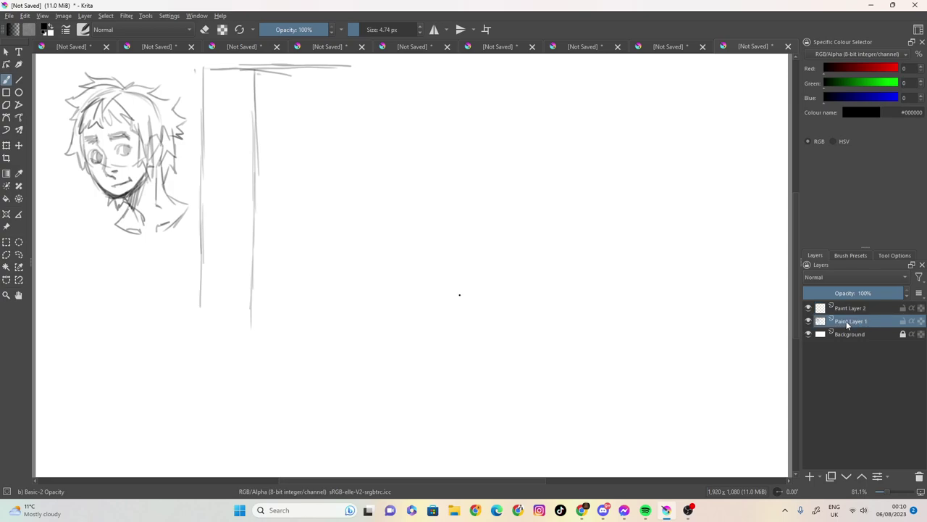
pyautogui.moveTo(304, 70)
pyautogui.mouseDown()
pyautogui.moveTo(303, 317)
pyautogui.moveTo(305, 194)
pyautogui.mouseUp()
pyautogui.moveTo(335, 65)
pyautogui.mouseDown()
pyautogui.moveTo(357, 68)
pyautogui.moveTo(356, 216)
pyautogui.mouseUp()
pyautogui.moveTo(356, 135); pyautogui.dragTo(353, 328)
pyautogui.moveTo(332, 67); pyautogui.dragTo(330, 320)
pyautogui.moveTo(279, 79); pyautogui.dragTo(281, 211)
pyautogui.moveTo(279, 175); pyautogui.dragTo(278, 328)
pyautogui.moveTo(230, 70); pyautogui.dragTo(232, 252)
pyautogui.moveTo(229, 180); pyautogui.dragTo(226, 323)
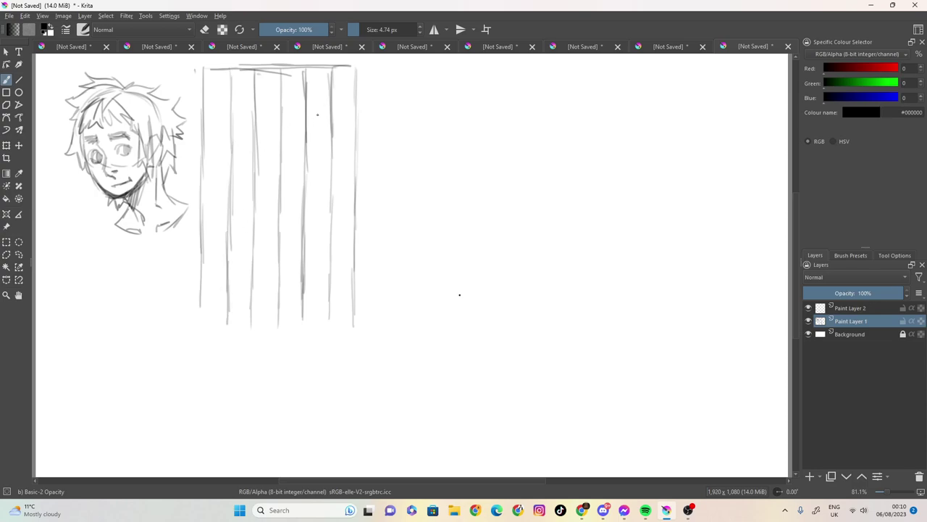
# Draw seven evenly spaced horizontal lines across the vertical lines to complete the construction grid
pyautogui.moveTo(352, 103); pyautogui.dragTo(199, 103)
pyautogui.moveTo(355, 148)
pyautogui.mouseDown()
pyautogui.moveTo(200, 150)
pyautogui.moveTo(301, 151)
pyautogui.mouseUp()
pyautogui.moveTo(355, 206); pyautogui.dragTo(196, 207)
pyautogui.moveTo(198, 207); pyautogui.dragTo(305, 205)
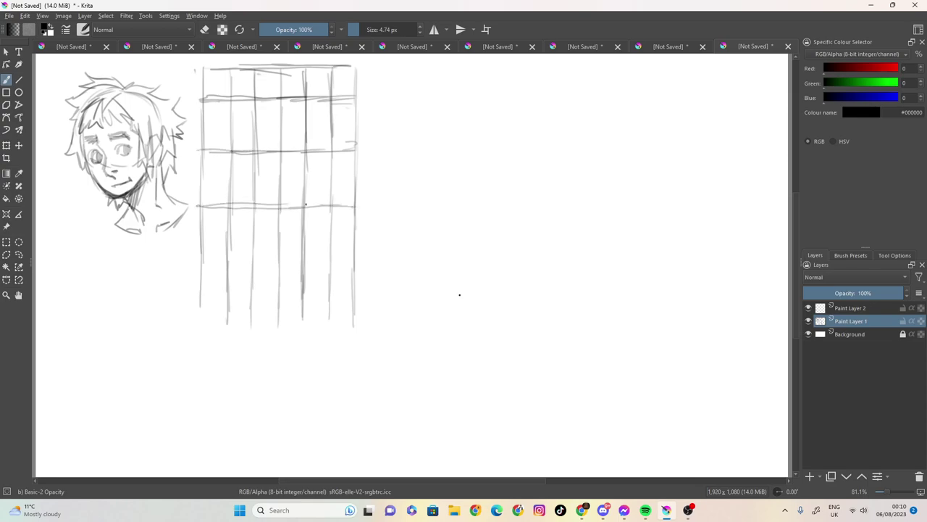
pyautogui.moveTo(353, 262); pyautogui.dragTo(199, 263)
pyautogui.moveTo(207, 126); pyautogui.dragTo(355, 123)
pyautogui.moveTo(353, 179)
pyautogui.mouseDown()
pyautogui.moveTo(197, 181)
pyautogui.moveTo(241, 179)
pyautogui.mouseUp()
pyautogui.moveTo(359, 235)
pyautogui.mouseDown()
pyautogui.moveTo(203, 237)
pyautogui.moveTo(283, 240)
pyautogui.mouseUp()
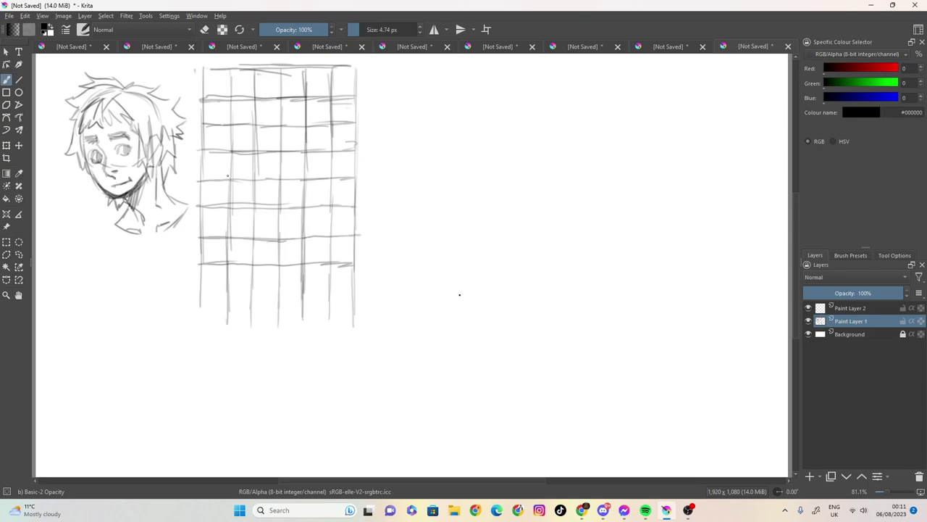
pyautogui.moveTo(220, 112)
pyautogui.mouseDown()
pyautogui.moveTo(219, 149)
pyautogui.moveTo(220, 92)
pyautogui.moveTo(241, 74)
pyautogui.mouseUp()
pyautogui.moveTo(241, 74)
pyautogui.mouseDown()
pyautogui.moveTo(222, 105)
pyautogui.moveTo(253, 71)
pyautogui.moveTo(315, 65)
pyautogui.mouseUp()
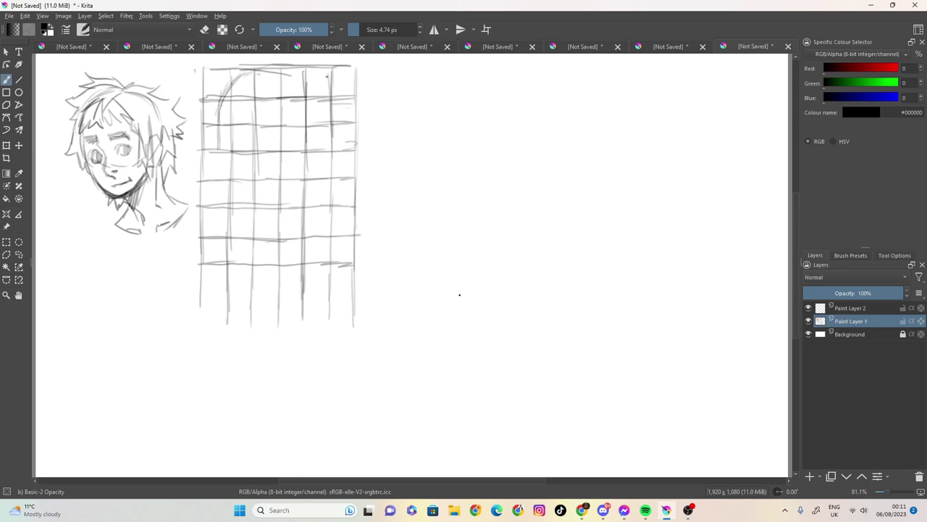
pyautogui.moveTo(344, 123)
pyautogui.mouseDown()
pyautogui.moveTo(344, 149)
pyautogui.moveTo(329, 84)
pyautogui.moveTo(312, 75)
pyautogui.moveTo(337, 109)
pyautogui.moveTo(310, 70)
pyautogui.moveTo(341, 98)
pyautogui.moveTo(290, 66)
pyautogui.moveTo(239, 80)
pyautogui.mouseUp()
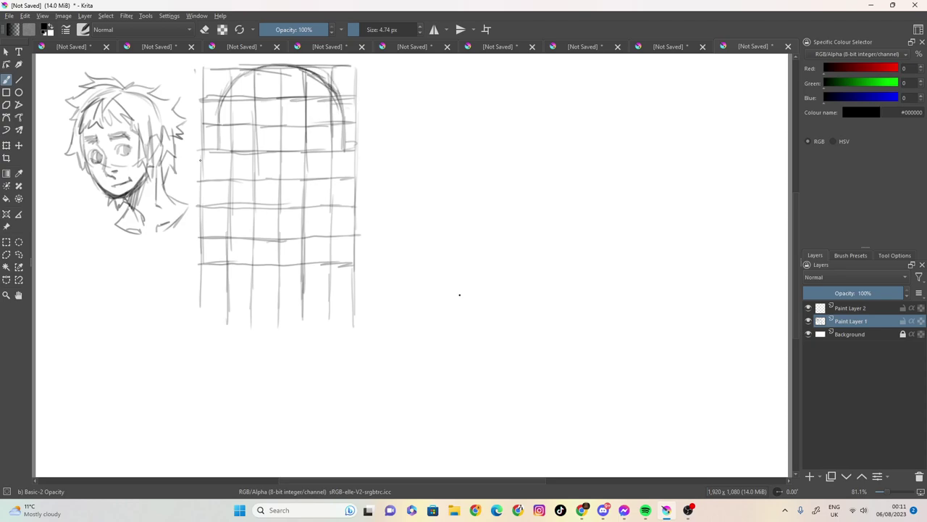
pyautogui.moveTo(208, 153)
pyautogui.mouseDown()
pyautogui.moveTo(210, 197)
pyautogui.moveTo(229, 207)
pyautogui.mouseUp()
pyautogui.moveTo(351, 154); pyautogui.dragTo(344, 203)
pyautogui.hotkey('ctrl', 'z')
pyautogui.hotkey('ctrl', 'z')
pyautogui.hotkey('ctrl', 'z')
pyautogui.hotkey('ctrl', 'z')
pyautogui.hotkey('ctrl', 'z')
pyautogui.hotkey('ctrl', 'z')
pyautogui.hotkey('ctrl', 'z')
pyautogui.hotkey('ctrl', 'z')
pyautogui.hotkey('ctrl', 'z')
pyautogui.hotkey('ctrl', 'z')
pyautogui.hotkey('ctrl', 'z')
pyautogui.hotkey('ctrl', 'z')
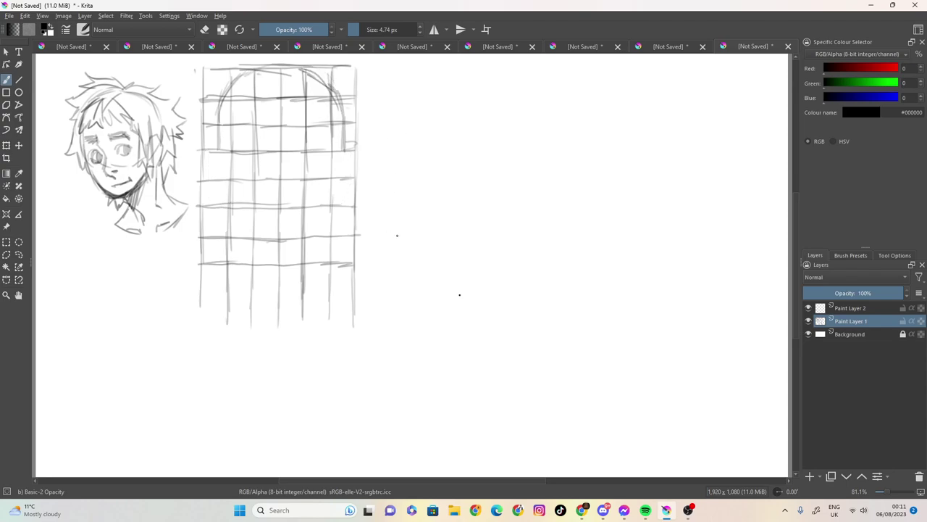
pyautogui.hotkey('ctrl', 'z')
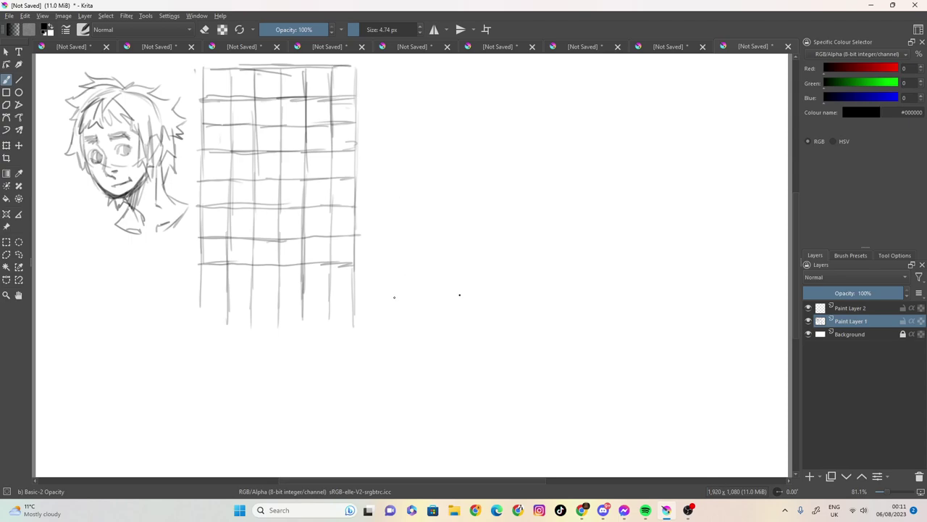
# Draw the rounded skull arch over the upper grid rows, then sketch both ears on Paint Layer 2
pyautogui.moveTo(216, 150)
pyautogui.mouseDown()
pyautogui.moveTo(215, 104)
pyautogui.moveTo(229, 76)
pyautogui.moveTo(308, 69)
pyautogui.moveTo(333, 85)
pyautogui.mouseUp()
pyautogui.moveTo(346, 148)
pyautogui.mouseDown()
pyautogui.moveTo(332, 78)
pyautogui.moveTo(291, 69)
pyautogui.mouseUp()
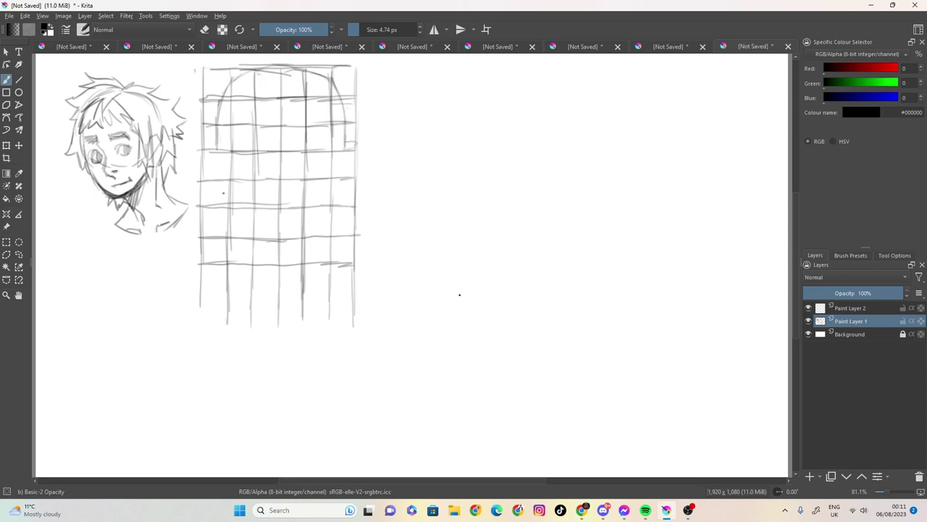
pyautogui.click(843, 312)
pyautogui.moveTo(216, 150)
pyautogui.mouseDown()
pyautogui.moveTo(211, 206)
pyautogui.moveTo(235, 203)
pyautogui.mouseUp()
pyautogui.moveTo(345, 144); pyautogui.dragTo(349, 193)
# Draw the curved jawline from below both ears down to the chin on the lowest horizontal grid line
pyautogui.moveTo(341, 206)
pyautogui.mouseDown()
pyautogui.moveTo(327, 199)
pyautogui.moveTo(324, 234)
pyautogui.mouseUp()
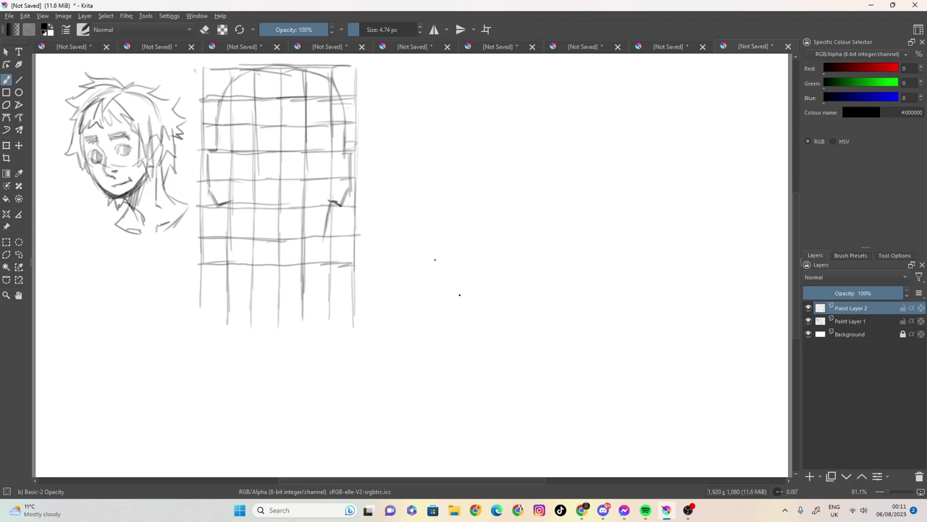
pyautogui.hotkey('ctrl', 'z')
pyautogui.moveTo(228, 204)
pyautogui.mouseDown()
pyautogui.moveTo(243, 254)
pyautogui.moveTo(262, 264)
pyautogui.moveTo(303, 261)
pyautogui.mouseUp()
pyautogui.hotkey('ctrl', 'z')
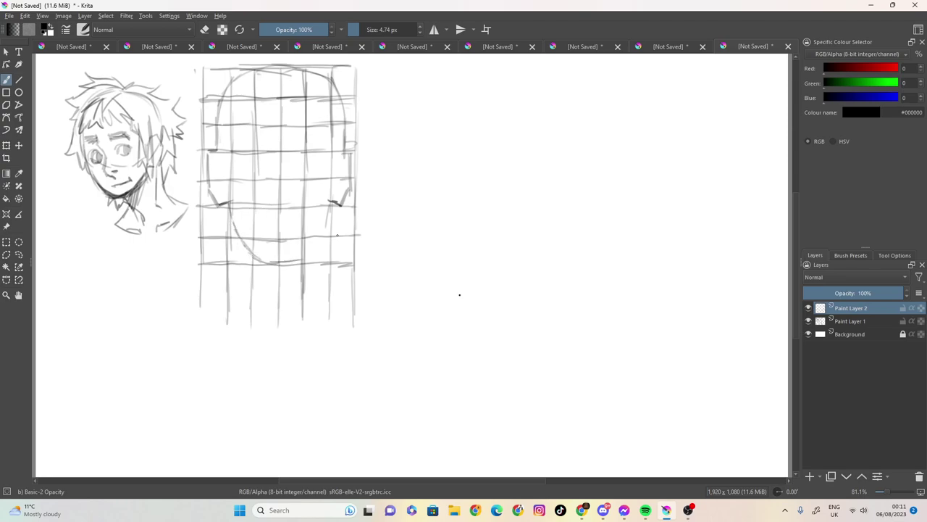
pyautogui.moveTo(331, 205)
pyautogui.mouseDown()
pyautogui.moveTo(311, 249)
pyautogui.moveTo(274, 266)
pyautogui.moveTo(308, 255)
pyautogui.moveTo(329, 209)
pyautogui.moveTo(297, 262)
pyautogui.moveTo(273, 266)
pyautogui.moveTo(251, 251)
pyautogui.mouseUp()
pyautogui.moveTo(230, 204)
pyautogui.mouseDown()
pyautogui.moveTo(256, 259)
pyautogui.moveTo(278, 267)
pyautogui.mouseUp()
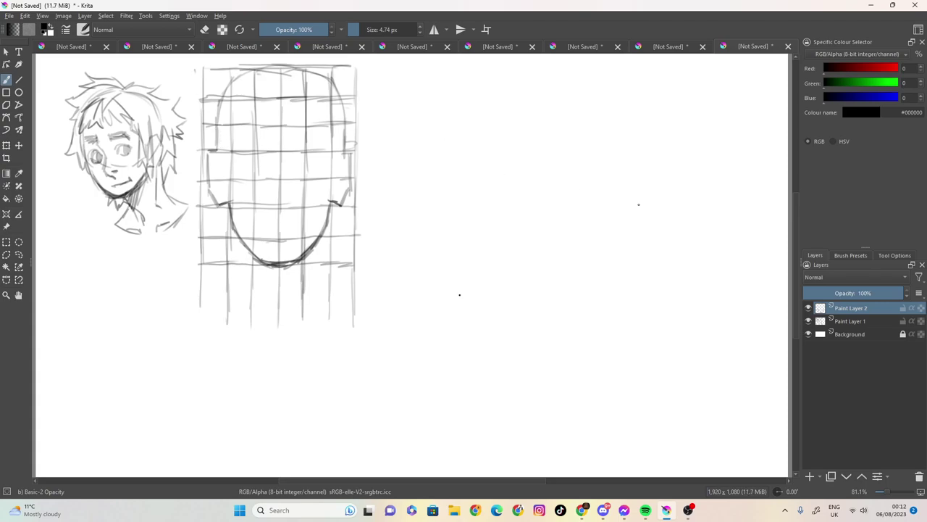
# Sketch spiky hair around the front-view head on Paint Layer 2, with a fringe and side locks framing the face
pyautogui.click(848, 321)
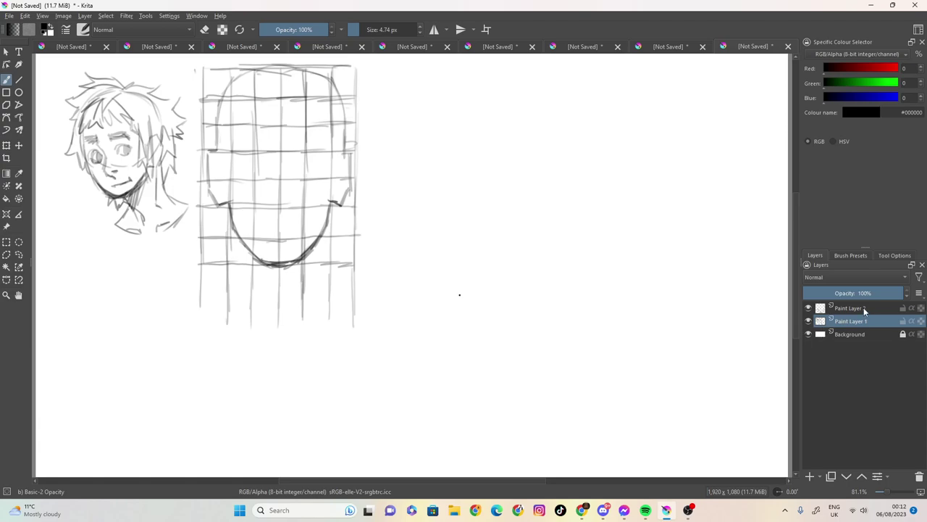
pyautogui.click(862, 308)
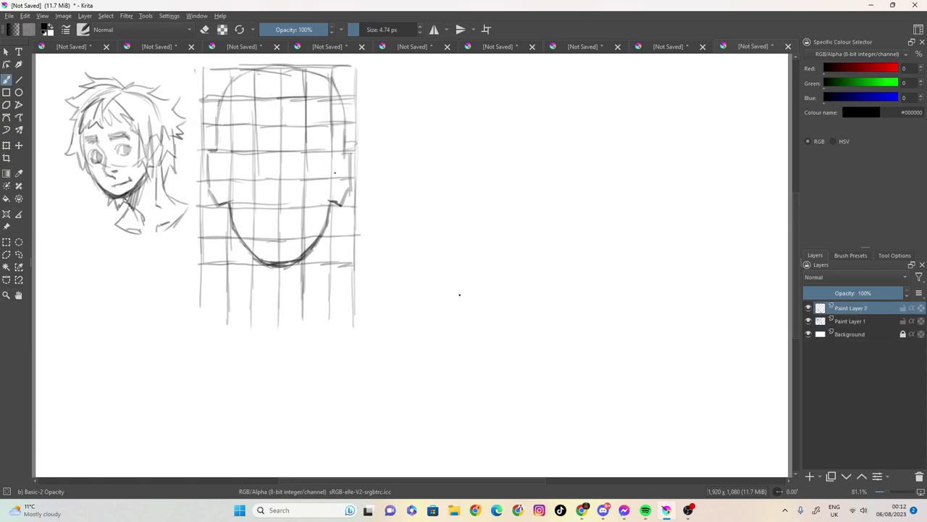
pyautogui.moveTo(325, 132)
pyautogui.mouseDown()
pyautogui.moveTo(332, 206)
pyautogui.moveTo(345, 166)
pyautogui.moveTo(351, 181)
pyautogui.moveTo(361, 157)
pyautogui.moveTo(351, 131)
pyautogui.moveTo(359, 109)
pyautogui.moveTo(344, 89)
pyautogui.moveTo(358, 105)
pyautogui.mouseUp()
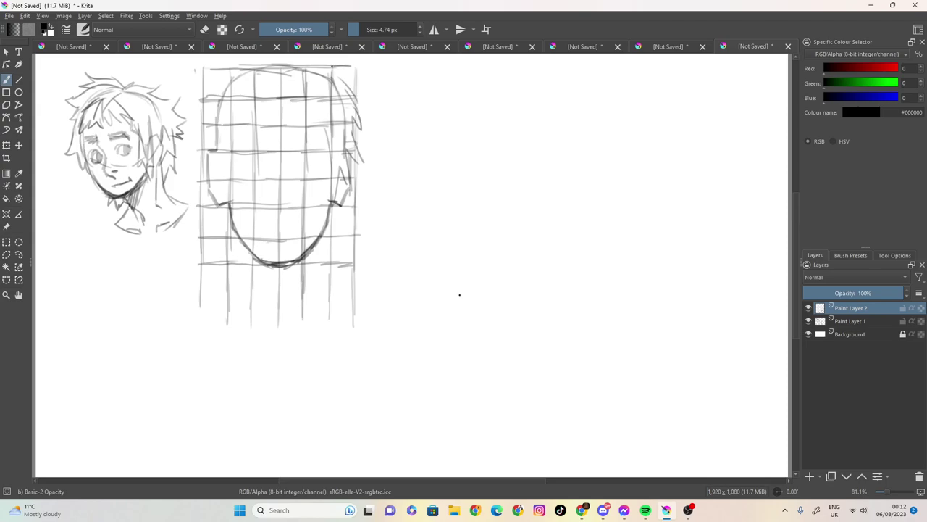
pyautogui.moveTo(320, 67); pyautogui.dragTo(357, 76)
pyautogui.moveTo(363, 73)
pyautogui.mouseDown()
pyautogui.moveTo(256, 59)
pyautogui.moveTo(295, 65)
pyautogui.moveTo(229, 74)
pyautogui.moveTo(186, 107)
pyautogui.moveTo(204, 112)
pyautogui.moveTo(187, 139)
pyautogui.moveTo(201, 142)
pyautogui.moveTo(204, 177)
pyautogui.mouseUp()
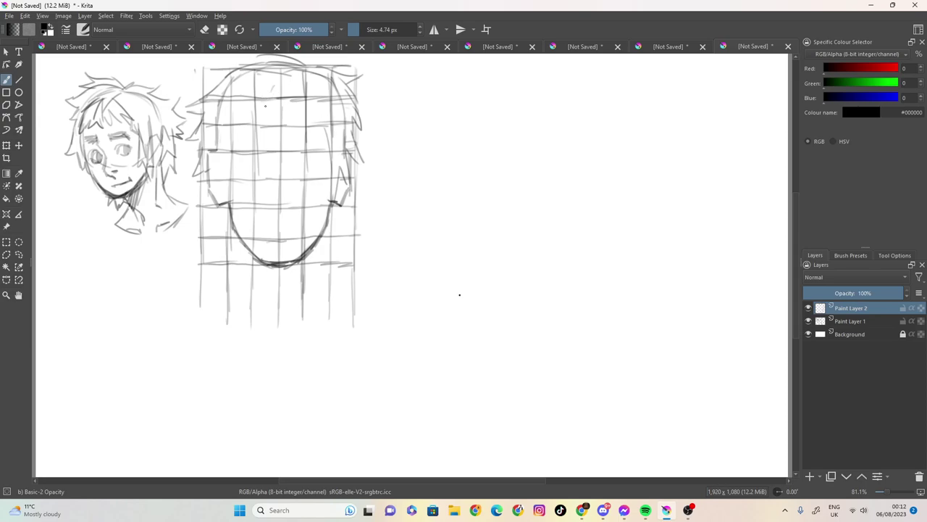
pyautogui.moveTo(274, 86)
pyautogui.mouseDown()
pyautogui.moveTo(266, 113)
pyautogui.moveTo(309, 108)
pyautogui.moveTo(335, 122)
pyautogui.moveTo(258, 105)
pyautogui.moveTo(216, 132)
pyautogui.mouseUp()
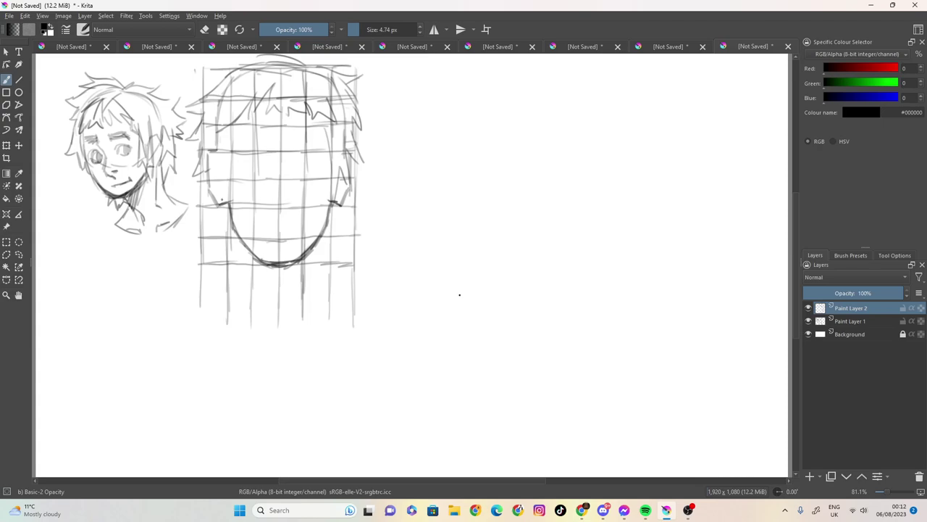
pyautogui.moveTo(234, 124)
pyautogui.mouseDown()
pyautogui.moveTo(231, 189)
pyautogui.moveTo(223, 163)
pyautogui.moveTo(211, 172)
pyautogui.mouseUp()
pyautogui.moveTo(320, 117); pyautogui.dragTo(332, 174)
# Sketch shaded eyebrows and the eyes beneath them on the front-view face
pyautogui.moveTo(244, 142)
pyautogui.mouseDown()
pyautogui.moveTo(270, 149)
pyautogui.moveTo(272, 163)
pyautogui.moveTo(256, 161)
pyautogui.moveTo(241, 155)
pyautogui.moveTo(255, 145)
pyautogui.moveTo(273, 161)
pyautogui.moveTo(315, 146)
pyautogui.moveTo(296, 146)
pyautogui.moveTo(318, 146)
pyautogui.moveTo(325, 158)
pyautogui.moveTo(292, 159)
pyautogui.moveTo(305, 150)
pyautogui.moveTo(323, 154)
pyautogui.mouseUp()
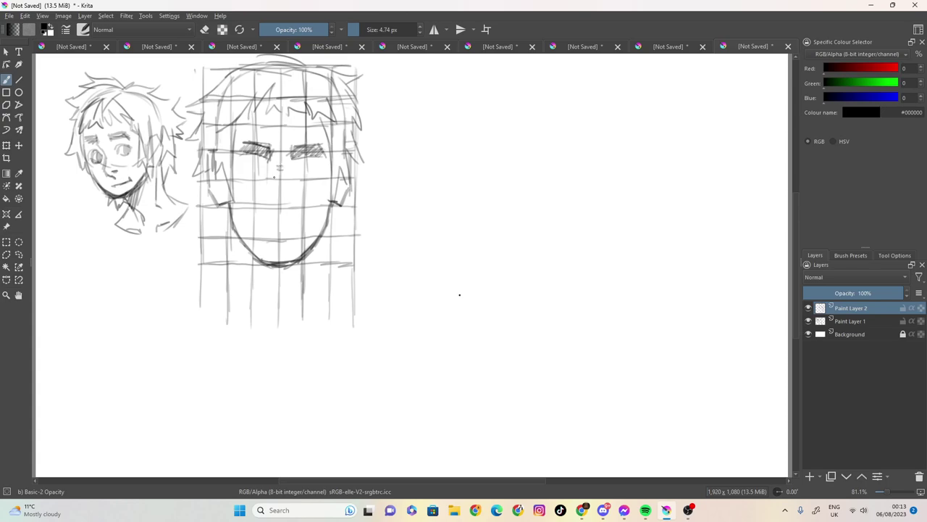
pyautogui.moveTo(239, 166); pyautogui.dragTo(256, 158)
pyautogui.moveTo(258, 163)
pyautogui.mouseDown()
pyautogui.moveTo(244, 169)
pyautogui.moveTo(323, 167)
pyautogui.moveTo(296, 167)
pyautogui.moveTo(315, 168)
pyautogui.moveTo(297, 174)
pyautogui.moveTo(311, 176)
pyautogui.mouseUp()
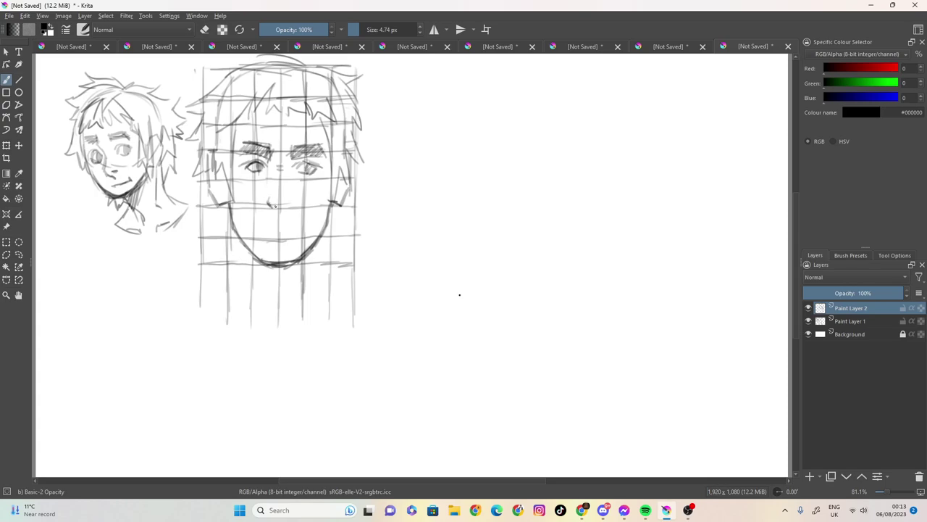
# Draw the nose at the centre of the front-view face and the mouth line below it
pyautogui.moveTo(291, 157)
pyautogui.mouseDown()
pyautogui.moveTo(293, 206)
pyautogui.moveTo(280, 203)
pyautogui.mouseUp()
pyautogui.moveTo(275, 230)
pyautogui.mouseDown()
pyautogui.moveTo(283, 220)
pyautogui.moveTo(283, 228)
pyautogui.mouseUp()
pyautogui.moveTo(264, 230); pyautogui.dragTo(297, 229)
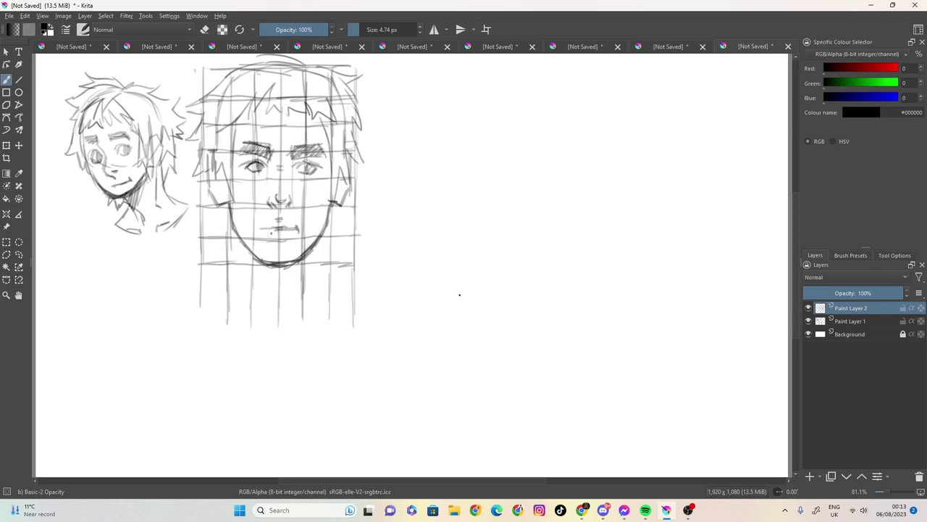
pyautogui.moveTo(260, 229); pyautogui.dragTo(287, 228)
pyautogui.moveTo(244, 115)
pyautogui.mouseDown()
pyautogui.moveTo(292, 120)
pyautogui.moveTo(330, 148)
pyautogui.mouseUp()
pyautogui.moveTo(216, 131)
pyautogui.mouseDown()
pyautogui.moveTo(215, 181)
pyautogui.moveTo(233, 205)
pyautogui.mouseUp()
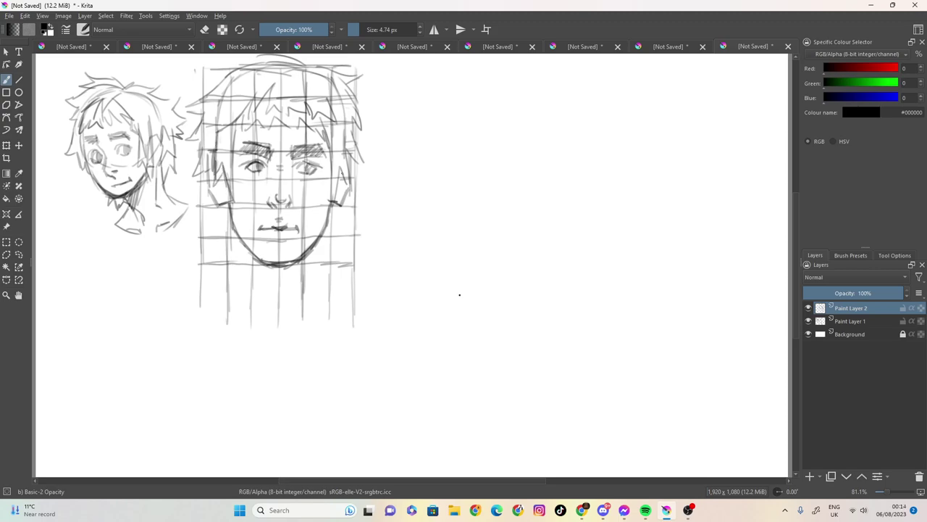
pyautogui.moveTo(322, 135)
pyautogui.mouseDown()
pyautogui.moveTo(330, 205)
pyautogui.moveTo(348, 159)
pyautogui.moveTo(353, 171)
pyautogui.mouseUp()
pyautogui.moveTo(355, 152); pyautogui.dragTo(353, 170)
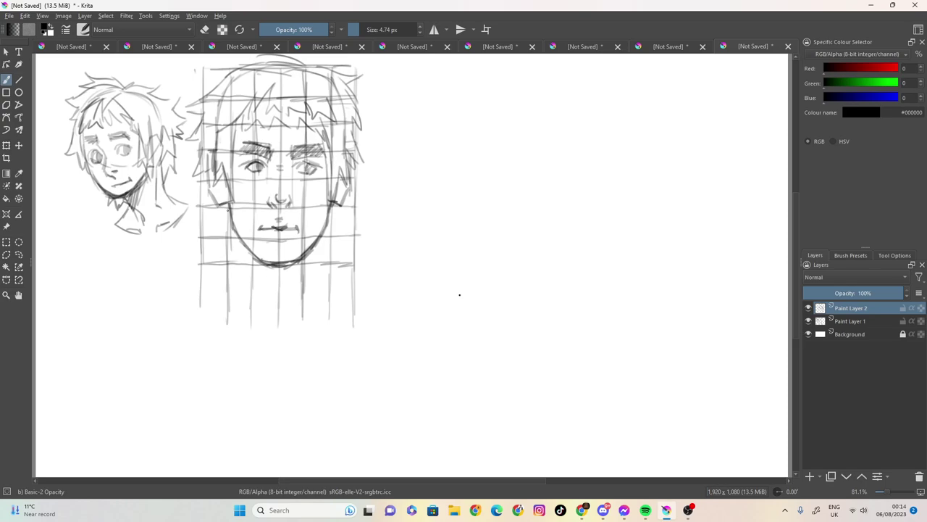
pyautogui.moveTo(231, 198); pyautogui.dragTo(238, 270)
pyautogui.moveTo(234, 233); pyautogui.dragTo(242, 288)
pyautogui.moveTo(237, 247); pyautogui.dragTo(248, 312)
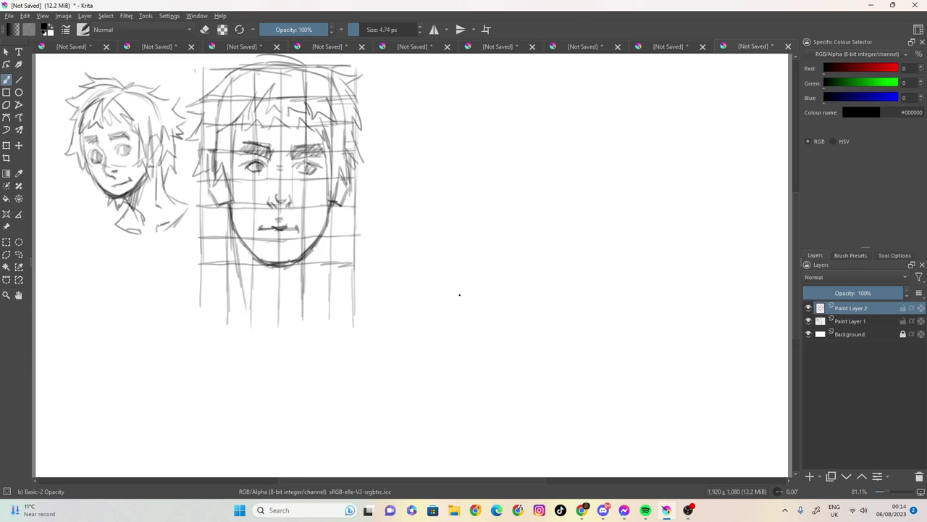
pyautogui.moveTo(331, 212); pyautogui.dragTo(312, 303)
pyautogui.moveTo(237, 273)
pyautogui.mouseDown()
pyautogui.moveTo(200, 315)
pyautogui.moveTo(231, 340)
pyautogui.mouseUp()
pyautogui.moveTo(319, 277)
pyautogui.mouseDown()
pyautogui.moveTo(349, 309)
pyautogui.moveTo(343, 332)
pyautogui.moveTo(297, 355)
pyautogui.mouseUp()
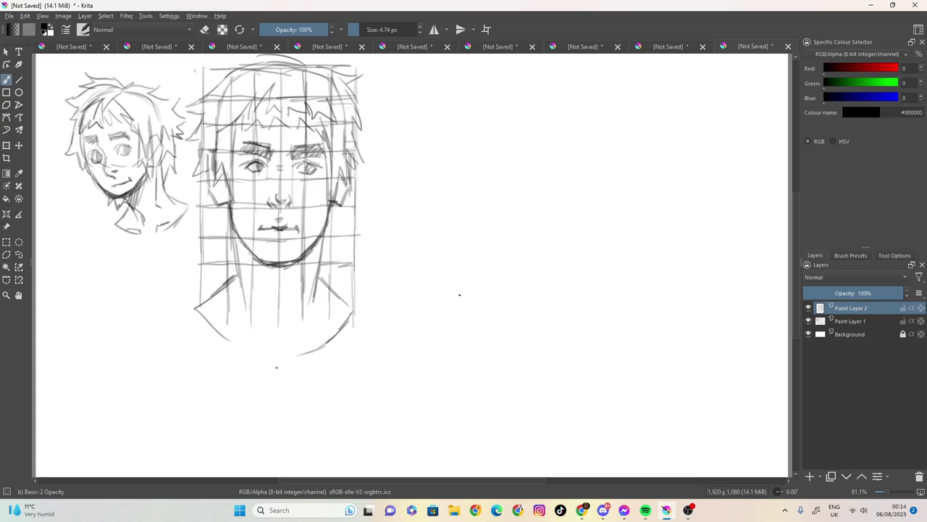
pyautogui.hotkey('ctrl', 'z')
pyautogui.hotkey('ctrl', 'z')
pyautogui.hotkey('ctrl', 'z')
pyautogui.hotkey('ctrl', 'z')
pyautogui.hotkey('ctrl', 'z')
pyautogui.hotkey('ctrl', 'z')
pyautogui.hotkey('ctrl', 'z')
pyautogui.hotkey('ctrl', 'z')
pyautogui.hotkey('ctrl', 'z')
pyautogui.hotkey('ctrl', 'z')
pyautogui.hotkey('ctrl', 'z')
pyautogui.hotkey('ctrl', 'z')
pyautogui.hotkey('ctrl', 'z')
pyautogui.hotkey('ctrl', 'z')
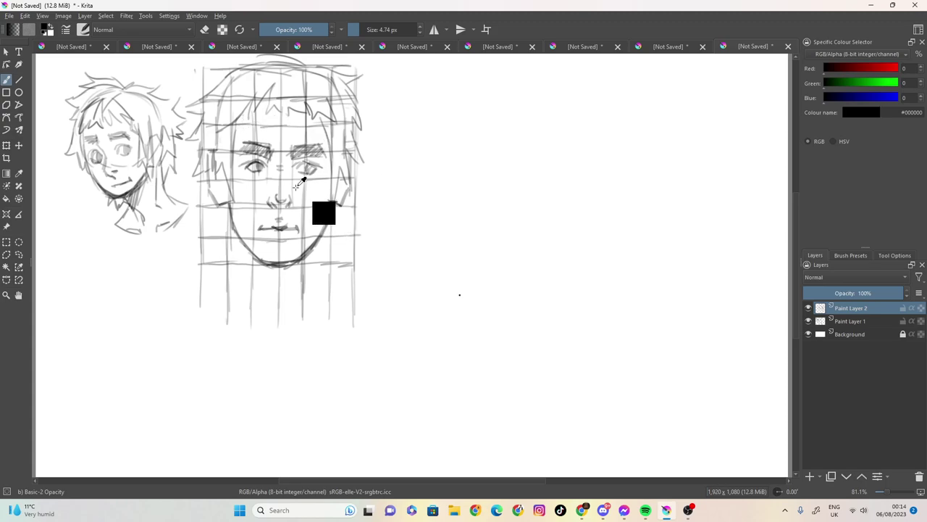
# Erase the proportion grid from the front-view head on Paint Layer 1 with an eraser of about 275 px
pyautogui.click(862, 320)
pyautogui.click(204, 29)
pyautogui.moveTo(359, 29); pyautogui.dragTo(395, 29)
pyautogui.moveTo(318, 246)
pyautogui.mouseDown()
pyautogui.moveTo(242, 247)
pyautogui.moveTo(235, 261)
pyautogui.moveTo(263, 123)
pyautogui.moveTo(248, 108)
pyautogui.moveTo(310, 112)
pyautogui.mouseUp()
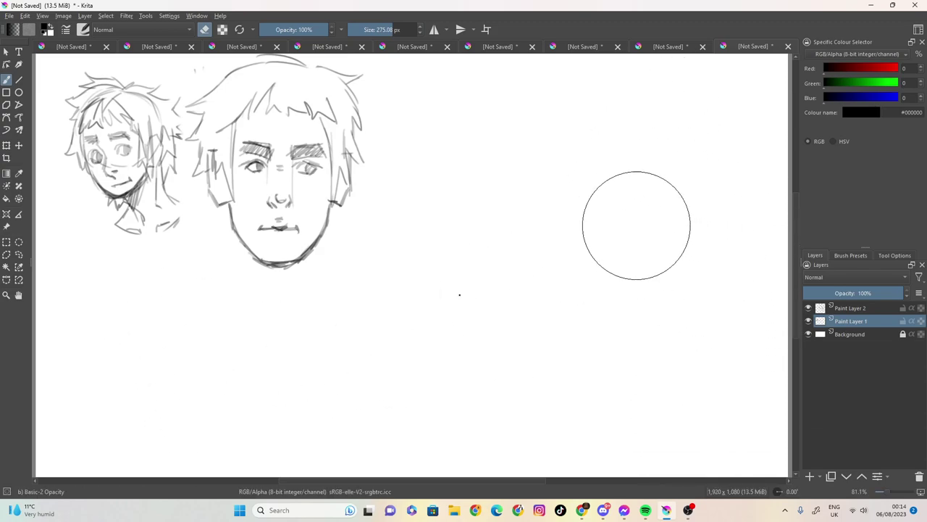
# Return to drawing with a 4.74 px brush and start a new grid beside the front-view head with its top line and first three long verticals
pyautogui.click(205, 31)
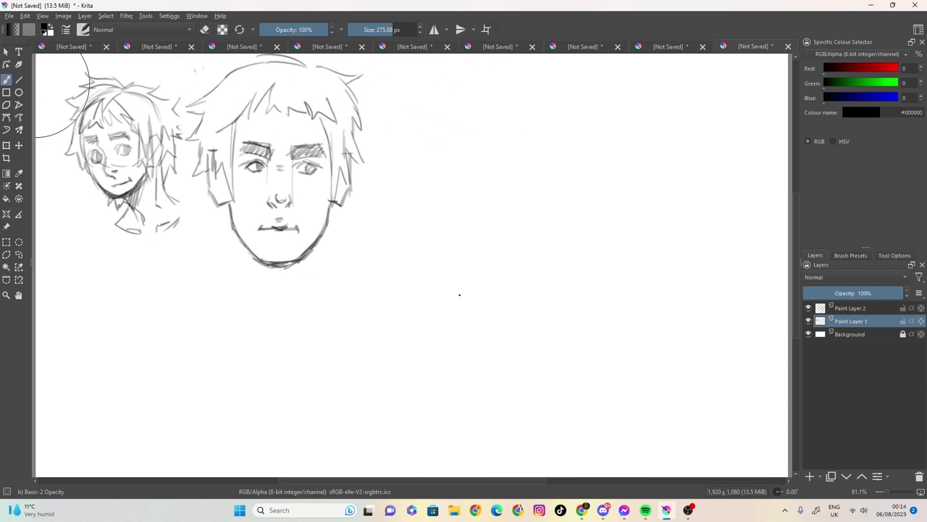
pyautogui.click(358, 29)
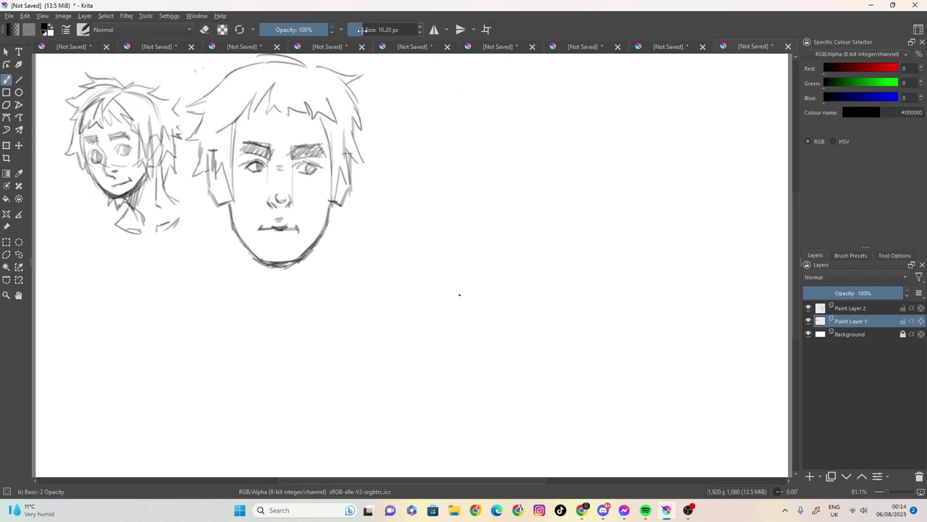
pyautogui.click(358, 29)
pyautogui.moveTo(497, 68); pyautogui.dragTo(365, 74)
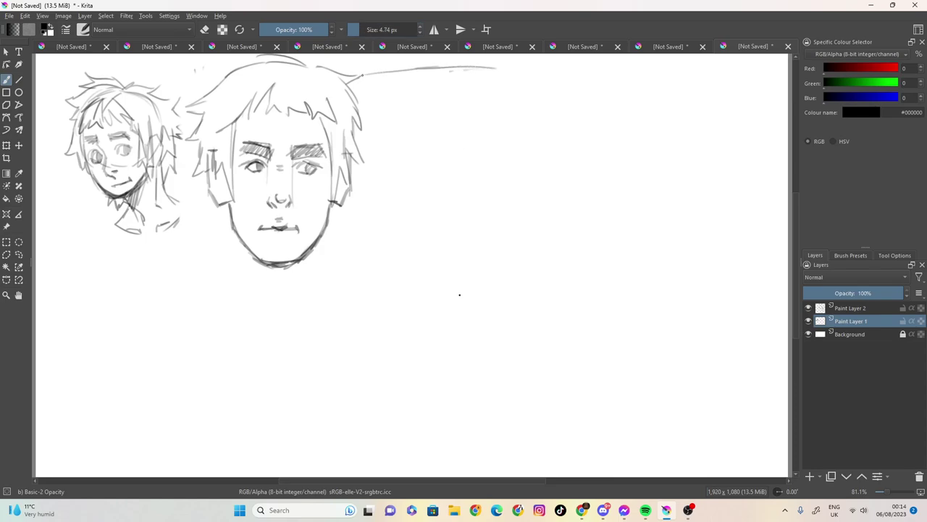
pyautogui.hotkey('ctrl', 'z')
pyautogui.moveTo(372, 70); pyautogui.dragTo(373, 323)
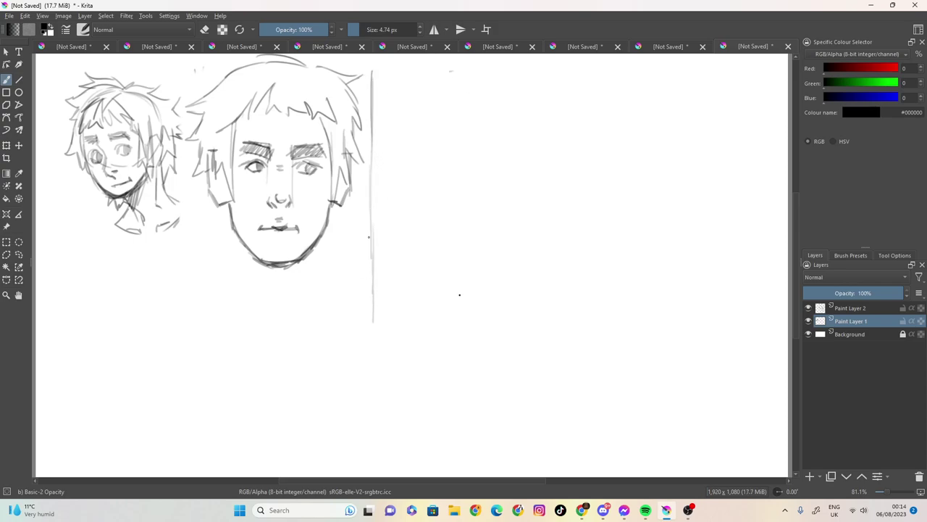
pyautogui.moveTo(382, 66)
pyautogui.mouseDown()
pyautogui.moveTo(552, 71)
pyautogui.moveTo(421, 68)
pyautogui.mouseUp()
pyautogui.moveTo(452, 69); pyautogui.dragTo(481, 72)
pyautogui.moveTo(417, 70); pyautogui.dragTo(420, 310)
pyautogui.moveTo(420, 216); pyautogui.dragTo(421, 336)
pyautogui.moveTo(471, 67); pyautogui.dragTo(469, 230)
pyautogui.moveTo(470, 196); pyautogui.dragTo(471, 338)
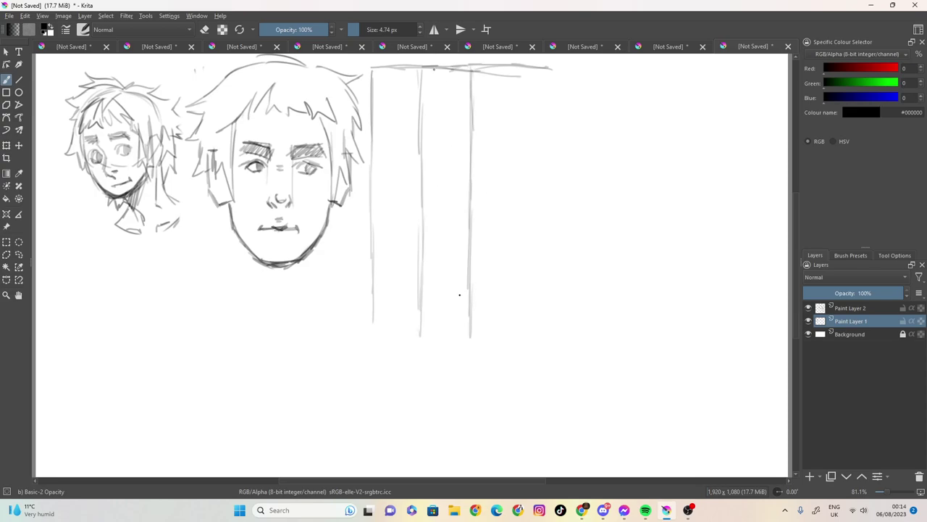
# Fill in the remaining vertical lines of the new grid, including its far edge
pyautogui.moveTo(445, 79); pyautogui.dragTo(447, 221)
pyautogui.moveTo(491, 68)
pyautogui.mouseDown()
pyautogui.moveTo(523, 64)
pyautogui.moveTo(497, 123)
pyautogui.moveTo(494, 338)
pyautogui.mouseUp()
pyautogui.moveTo(548, 67)
pyautogui.mouseDown()
pyautogui.moveTo(517, 64)
pyautogui.moveTo(549, 68)
pyautogui.moveTo(546, 183)
pyautogui.moveTo(552, 66)
pyautogui.moveTo(557, 184)
pyautogui.mouseUp()
pyautogui.moveTo(550, 115); pyautogui.dragTo(549, 281)
pyautogui.moveTo(548, 209); pyautogui.dragTo(548, 347)
pyautogui.moveTo(513, 63)
pyautogui.mouseDown()
pyautogui.moveTo(514, 90)
pyautogui.moveTo(531, 99)
pyautogui.moveTo(515, 153)
pyautogui.mouseUp()
pyautogui.moveTo(515, 116); pyautogui.dragTo(513, 295)
pyautogui.moveTo(514, 254); pyautogui.dragTo(513, 351)
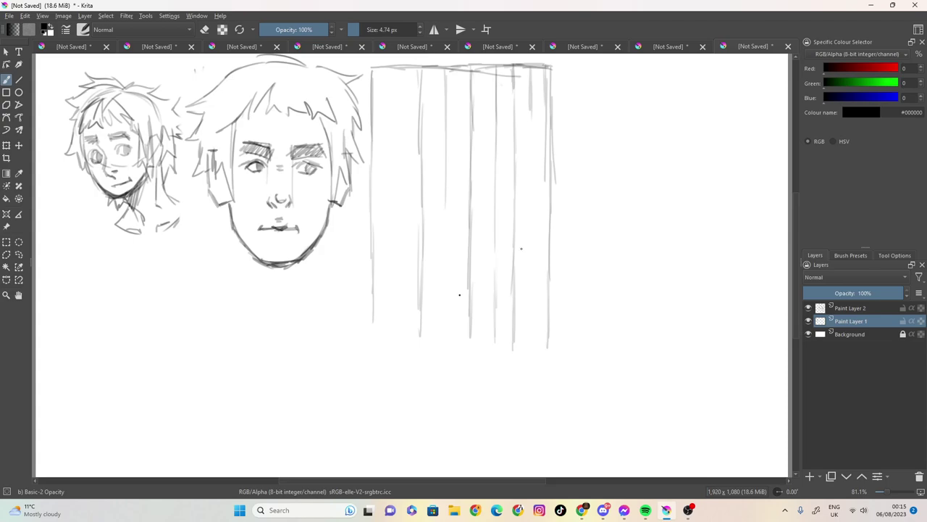
pyautogui.moveTo(535, 108); pyautogui.dragTo(531, 363)
pyautogui.moveTo(395, 70); pyautogui.dragTo(399, 323)
pyautogui.moveTo(448, 195); pyautogui.dragTo(445, 339)
# Draw the horizontal lines across the new grid, with extra divisions between the main rows
pyautogui.moveTo(374, 97); pyautogui.dragTo(555, 92)
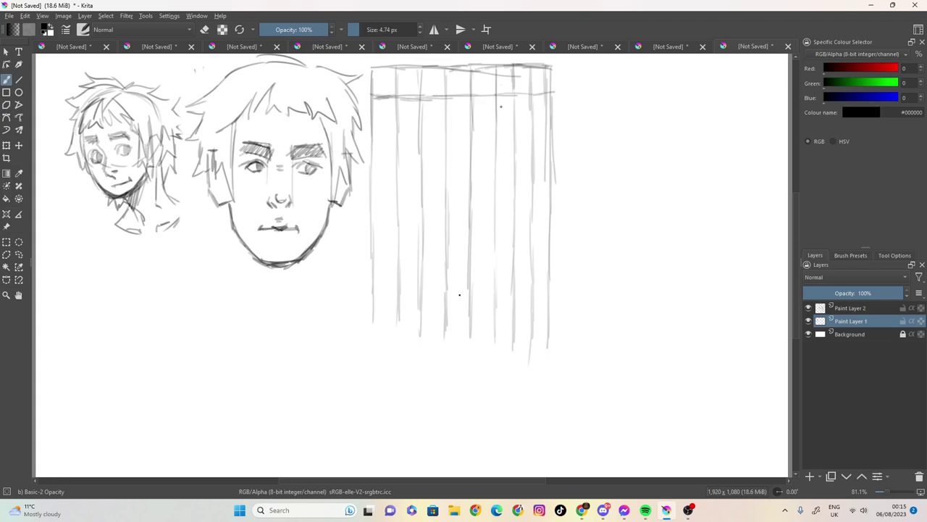
pyautogui.moveTo(374, 151)
pyautogui.mouseDown()
pyautogui.moveTo(552, 148)
pyautogui.moveTo(446, 150)
pyautogui.mouseUp()
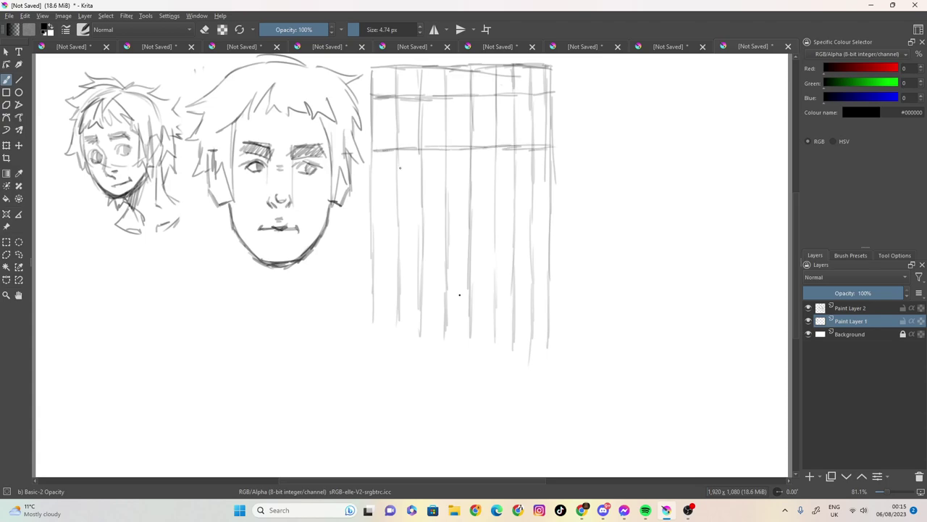
pyautogui.moveTo(378, 207)
pyautogui.mouseDown()
pyautogui.moveTo(423, 205)
pyautogui.moveTo(357, 203)
pyautogui.moveTo(552, 211)
pyautogui.moveTo(425, 206)
pyautogui.mouseUp()
pyautogui.moveTo(372, 259)
pyautogui.mouseDown()
pyautogui.moveTo(513, 255)
pyautogui.moveTo(553, 263)
pyautogui.moveTo(399, 257)
pyautogui.mouseUp()
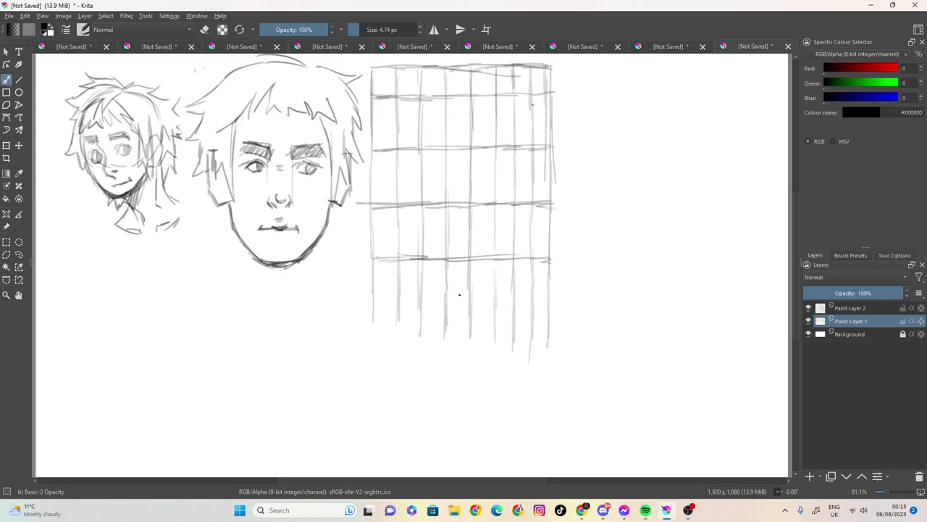
pyautogui.moveTo(488, 75)
pyautogui.mouseDown()
pyautogui.moveTo(519, 99)
pyautogui.moveTo(451, 72)
pyautogui.moveTo(412, 79)
pyautogui.moveTo(371, 149)
pyautogui.moveTo(395, 92)
pyautogui.moveTo(440, 70)
pyautogui.moveTo(373, 141)
pyautogui.moveTo(456, 116)
pyautogui.moveTo(434, 124)
pyautogui.moveTo(562, 117)
pyautogui.mouseUp()
pyautogui.moveTo(555, 177); pyautogui.dragTo(364, 178)
pyautogui.moveTo(423, 179); pyautogui.dragTo(486, 177)
pyautogui.moveTo(554, 231)
pyautogui.mouseDown()
pyautogui.moveTo(370, 229)
pyautogui.moveTo(417, 234)
pyautogui.moveTo(394, 238)
pyautogui.mouseUp()
# Sketch a right-facing profile in the new grid with the back of the head, crown, forehead and nose
pyautogui.moveTo(372, 139)
pyautogui.mouseDown()
pyautogui.moveTo(388, 250)
pyautogui.moveTo(385, 259)
pyautogui.moveTo(386, 237)
pyautogui.moveTo(364, 299)
pyautogui.mouseUp()
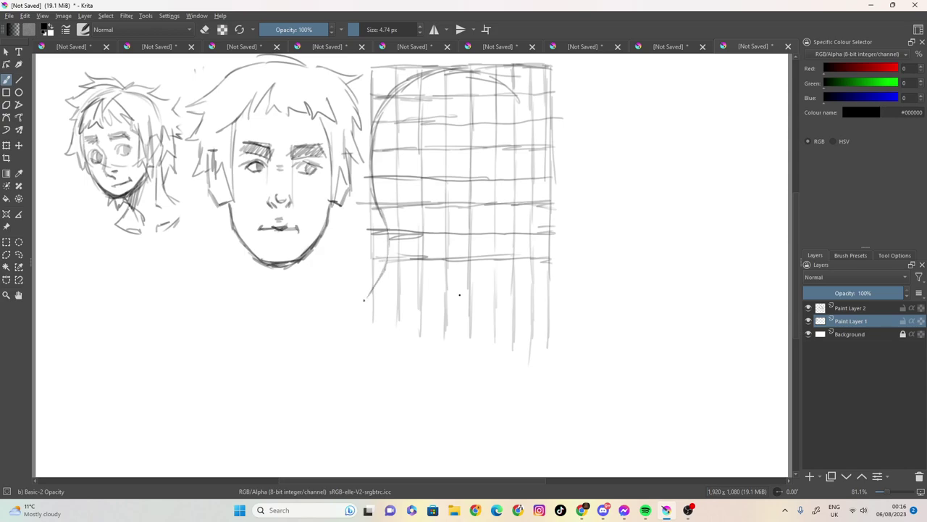
pyautogui.moveTo(519, 100)
pyautogui.mouseDown()
pyautogui.moveTo(535, 151)
pyautogui.moveTo(503, 86)
pyautogui.moveTo(464, 71)
pyautogui.mouseUp()
pyautogui.moveTo(464, 71); pyautogui.dragTo(495, 98)
pyautogui.moveTo(534, 148)
pyautogui.mouseDown()
pyautogui.moveTo(543, 177)
pyautogui.moveTo(532, 155)
pyautogui.moveTo(551, 201)
pyautogui.moveTo(525, 200)
pyautogui.mouseUp()
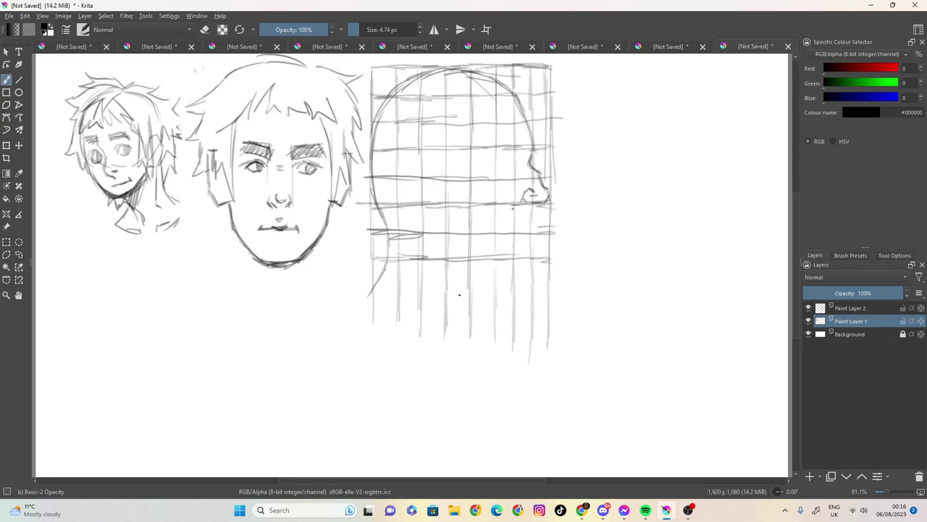
# Extend the outer ends of the front-view head's eyebrows with shading
pyautogui.moveTo(244, 145); pyautogui.dragTo(238, 157)
pyautogui.moveTo(323, 147); pyautogui.dragTo(323, 158)
# Sketch the side hair and rounded jaw of a small head below the front-view head
pyautogui.moveTo(187, 346)
pyautogui.mouseDown()
pyautogui.moveTo(181, 376)
pyautogui.moveTo(193, 398)
pyautogui.mouseUp()
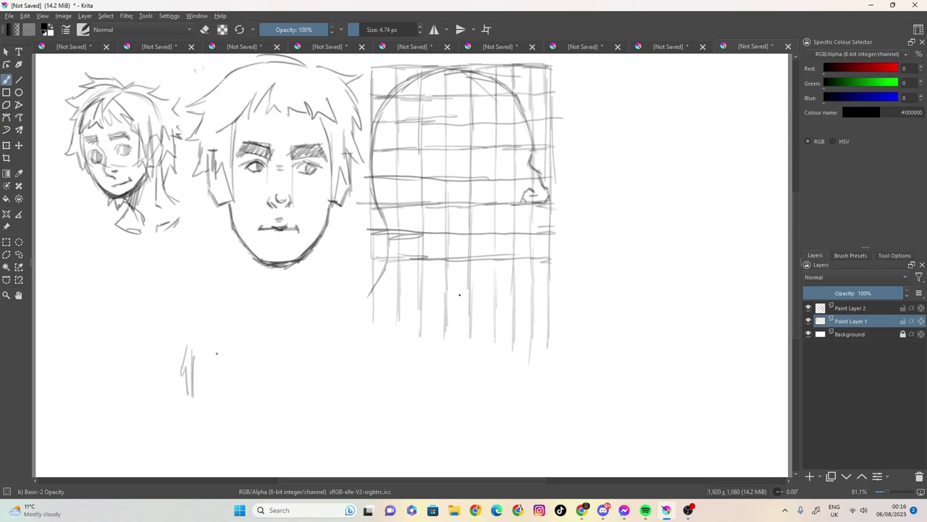
pyautogui.moveTo(256, 346); pyautogui.dragTo(259, 404)
pyautogui.moveTo(268, 370); pyautogui.dragTo(261, 398)
pyautogui.moveTo(268, 352); pyautogui.dragTo(265, 385)
pyautogui.moveTo(196, 370)
pyautogui.mouseDown()
pyautogui.moveTo(214, 405)
pyautogui.moveTo(233, 406)
pyautogui.moveTo(253, 363)
pyautogui.mouseUp()
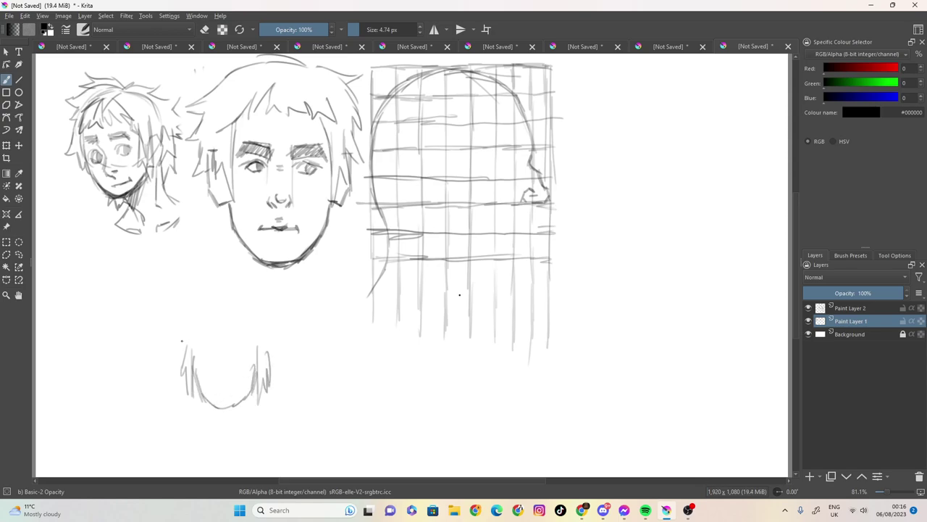
# Draw the fringe, crown and spiky outer hair of the small head
pyautogui.moveTo(184, 338); pyautogui.dragTo(182, 354)
pyautogui.moveTo(212, 315)
pyautogui.mouseDown()
pyautogui.moveTo(235, 336)
pyautogui.moveTo(242, 320)
pyautogui.moveTo(253, 359)
pyautogui.moveTo(223, 352)
pyautogui.moveTo(202, 327)
pyautogui.moveTo(197, 339)
pyautogui.moveTo(182, 313)
pyautogui.mouseUp()
pyautogui.moveTo(184, 319); pyautogui.dragTo(209, 299)
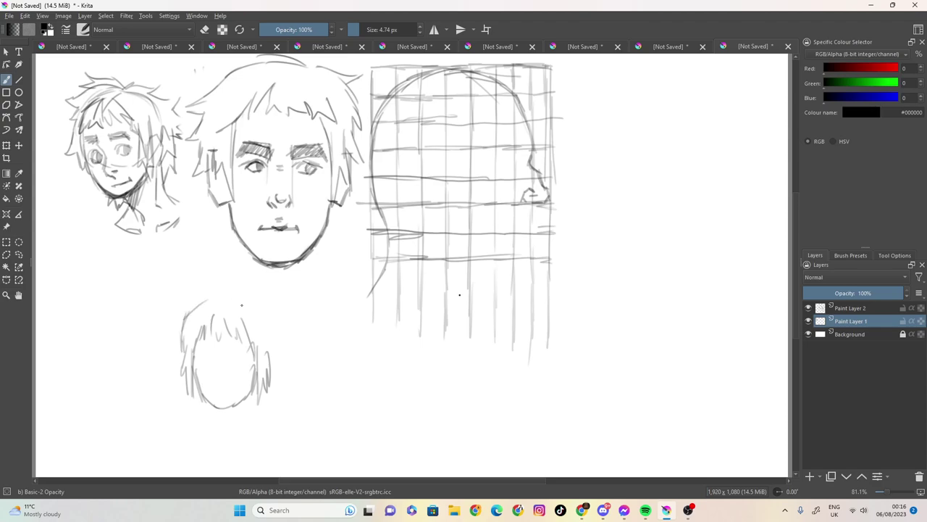
pyautogui.moveTo(268, 351)
pyautogui.mouseDown()
pyautogui.moveTo(253, 304)
pyautogui.moveTo(229, 294)
pyautogui.moveTo(187, 307)
pyautogui.moveTo(179, 346)
pyautogui.mouseUp()
pyautogui.moveTo(263, 333); pyautogui.dragTo(272, 344)
pyautogui.moveTo(267, 324); pyautogui.dragTo(273, 342)
pyautogui.moveTo(255, 307); pyautogui.dragTo(273, 333)
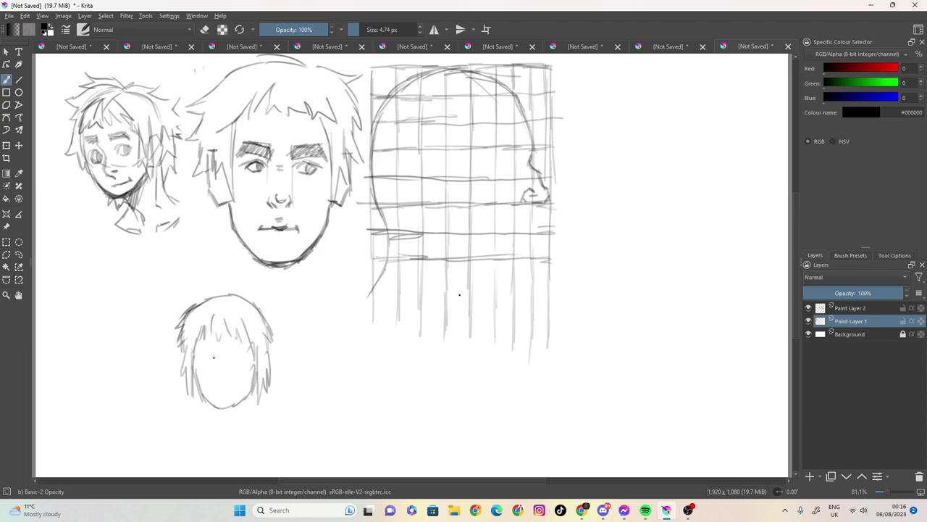
# Draw the small head's eyebrows, eyes, nose and mouth
pyautogui.moveTo(200, 350)
pyautogui.mouseDown()
pyautogui.moveTo(252, 350)
pyautogui.moveTo(216, 353)
pyautogui.moveTo(231, 352)
pyautogui.moveTo(225, 384)
pyautogui.moveTo(210, 356)
pyautogui.moveTo(215, 367)
pyautogui.moveTo(247, 360)
pyautogui.mouseUp()
pyautogui.moveTo(233, 360); pyautogui.dragTo(245, 366)
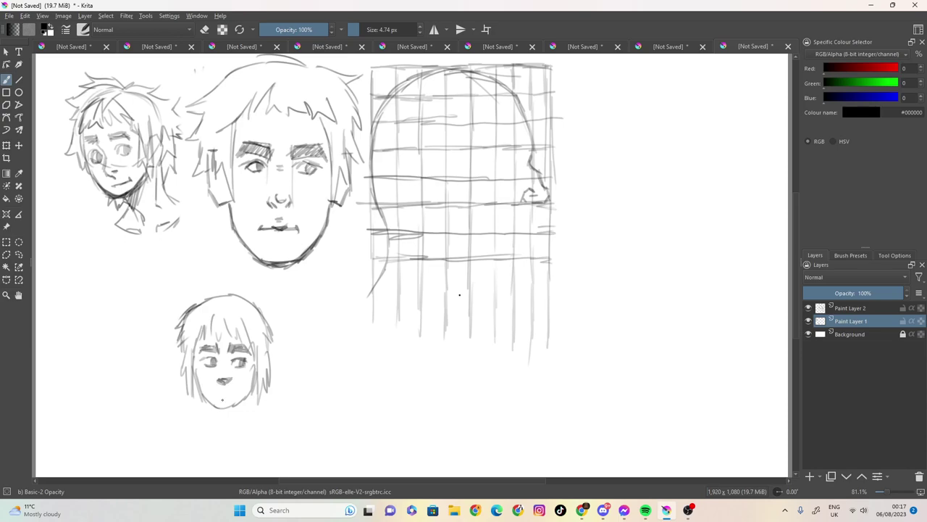
pyautogui.moveTo(216, 394); pyautogui.dragTo(231, 395)
# Sketch the neck and a pointed collar below the small head
pyautogui.moveTo(238, 391)
pyautogui.mouseDown()
pyautogui.moveTo(223, 396)
pyautogui.moveTo(207, 437)
pyautogui.mouseUp()
pyautogui.moveTo(201, 394); pyautogui.dragTo(212, 450)
pyautogui.moveTo(255, 391)
pyautogui.mouseDown()
pyautogui.moveTo(242, 437)
pyautogui.moveTo(181, 439)
pyautogui.moveTo(209, 460)
pyautogui.mouseUp()
pyautogui.moveTo(248, 420)
pyautogui.mouseDown()
pyautogui.moveTo(255, 449)
pyautogui.moveTo(216, 464)
pyautogui.mouseUp()
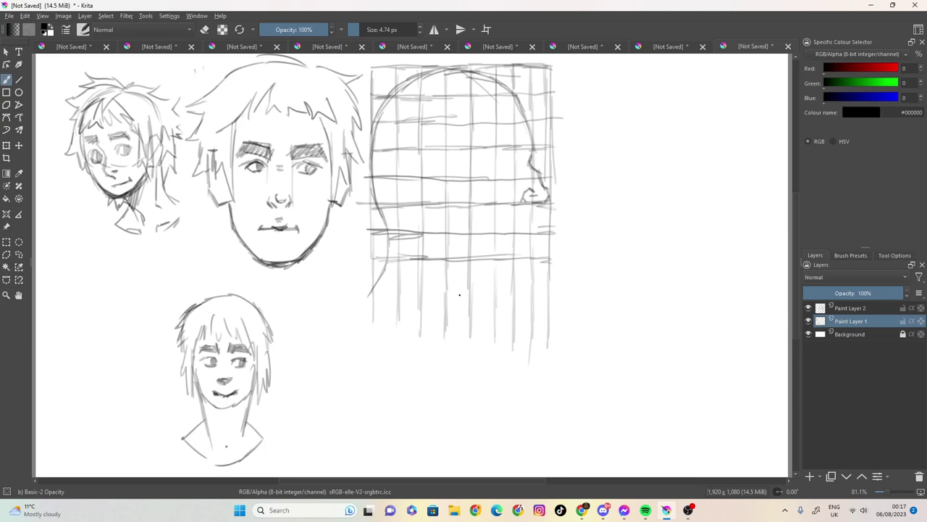
# Draw an arrow from the small head up to the front-view head and darken the front-view jawline
pyautogui.moveTo(270, 318)
pyautogui.mouseDown()
pyautogui.moveTo(284, 279)
pyautogui.moveTo(274, 305)
pyautogui.mouseUp()
pyautogui.moveTo(225, 212); pyautogui.dragTo(266, 261)
pyautogui.moveTo(330, 204)
pyautogui.mouseDown()
pyautogui.moveTo(310, 252)
pyautogui.moveTo(261, 260)
pyautogui.moveTo(272, 263)
pyautogui.mouseUp()
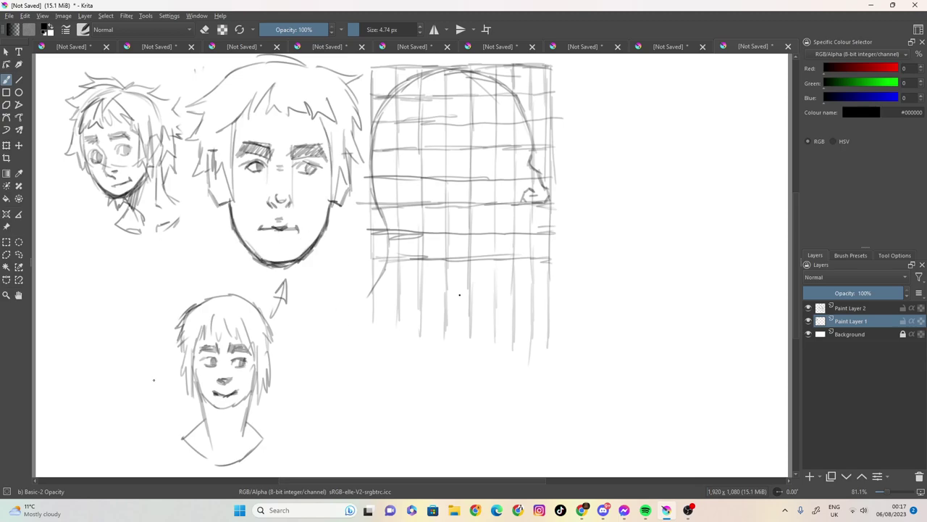
# Try a second jaw contour inside the front-view head's jawline and undo it
pyautogui.moveTo(196, 359); pyautogui.dragTo(197, 391)
pyautogui.moveTo(226, 176)
pyautogui.mouseDown()
pyautogui.moveTo(239, 229)
pyautogui.moveTo(263, 256)
pyautogui.moveTo(297, 256)
pyautogui.moveTo(318, 235)
pyautogui.mouseUp()
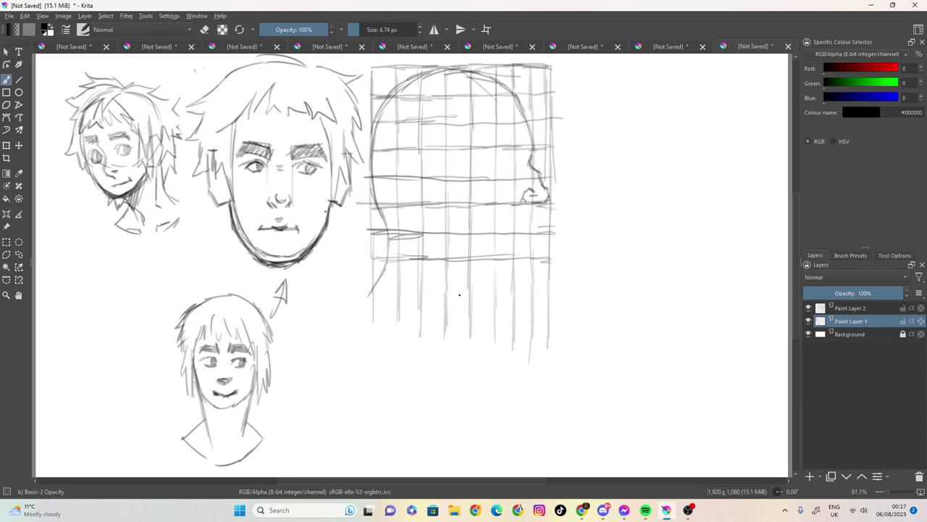
pyautogui.hotkey('ctrl', 'z')
pyautogui.hotkey('ctrl', 'z')
pyautogui.hotkey('ctrl', 'z')
pyautogui.hotkey('ctrl', 'z')
pyautogui.hotkey('ctrl', 'z')
pyautogui.hotkey('ctrl', 'z')
pyautogui.hotkey('ctrl', 'z')
pyautogui.hotkey('ctrl', 'z')
# Draw the profile's lips, chin and throat line, and add a shaded eyebrow
pyautogui.moveTo(535, 206)
pyautogui.mouseDown()
pyautogui.moveTo(542, 221)
pyautogui.moveTo(513, 229)
pyautogui.moveTo(531, 229)
pyautogui.moveTo(526, 256)
pyautogui.moveTo(481, 259)
pyautogui.moveTo(500, 328)
pyautogui.mouseUp()
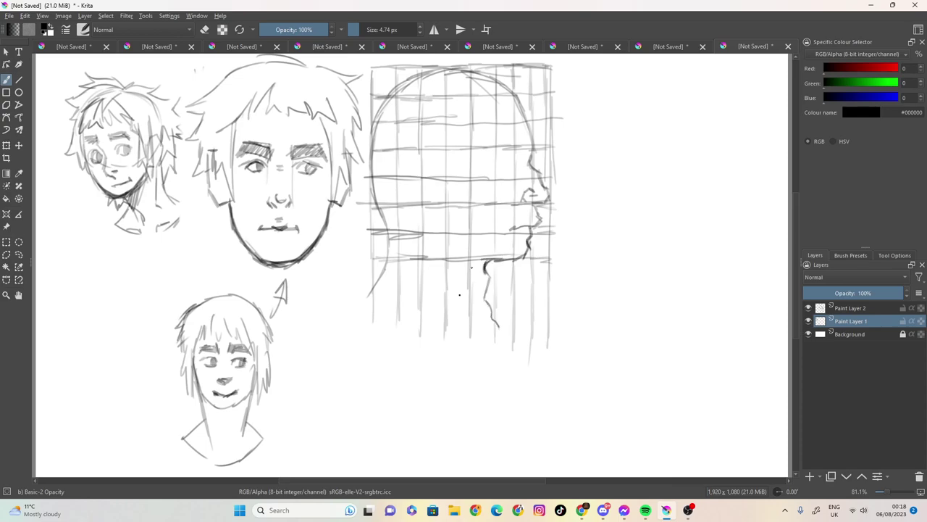
pyautogui.moveTo(516, 133)
pyautogui.mouseDown()
pyautogui.moveTo(529, 155)
pyautogui.moveTo(516, 142)
pyautogui.moveTo(531, 149)
pyautogui.moveTo(515, 143)
pyautogui.moveTo(493, 153)
pyautogui.mouseUp()
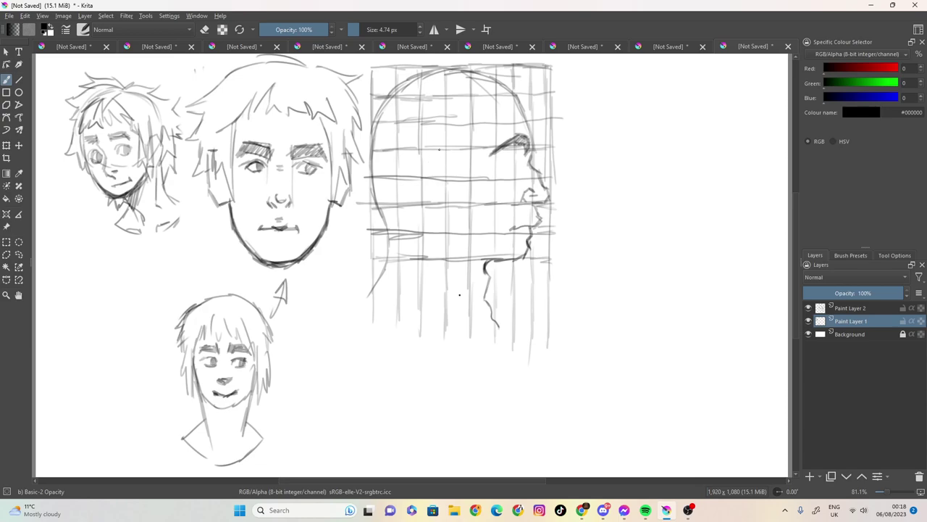
# Outline the profile's ear between the middle grid lines and draw the jawline running forward beneath it
pyautogui.moveTo(408, 179)
pyautogui.mouseDown()
pyautogui.moveTo(428, 206)
pyautogui.moveTo(442, 203)
pyautogui.moveTo(416, 196)
pyautogui.moveTo(408, 170)
pyautogui.mouseUp()
pyautogui.moveTo(445, 199); pyautogui.dragTo(441, 203)
pyautogui.moveTo(446, 202)
pyautogui.mouseDown()
pyautogui.moveTo(448, 221)
pyautogui.moveTo(471, 240)
pyautogui.moveTo(456, 228)
pyautogui.mouseUp()
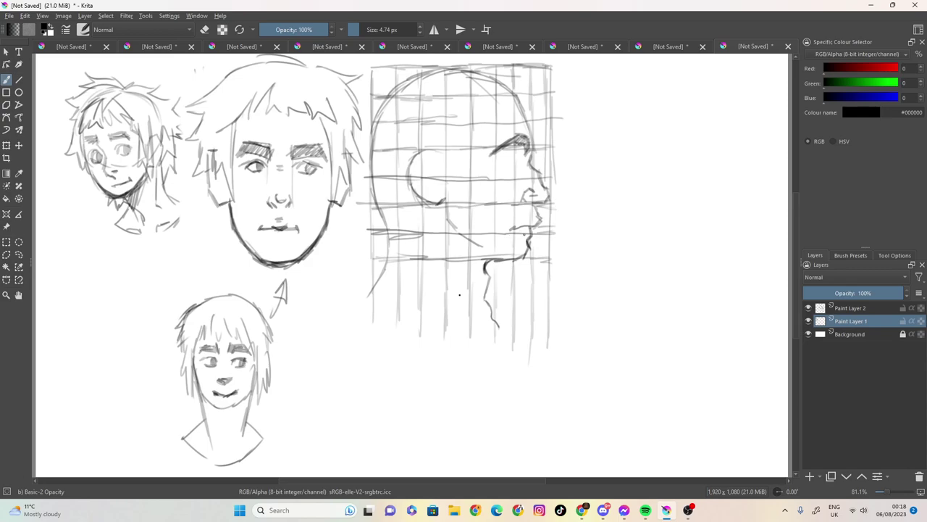
# Draw the profile's eye below the brow and shade the inner details of the ear
pyautogui.moveTo(508, 155)
pyautogui.mouseDown()
pyautogui.moveTo(501, 162)
pyautogui.moveTo(521, 158)
pyautogui.moveTo(505, 165)
pyautogui.mouseUp()
pyautogui.moveTo(519, 167)
pyautogui.mouseDown()
pyautogui.moveTo(506, 170)
pyautogui.moveTo(514, 168)
pyautogui.moveTo(502, 159)
pyautogui.mouseUp()
pyautogui.moveTo(434, 155)
pyautogui.mouseDown()
pyautogui.moveTo(419, 171)
pyautogui.moveTo(435, 186)
pyautogui.moveTo(437, 171)
pyautogui.moveTo(427, 192)
pyautogui.mouseUp()
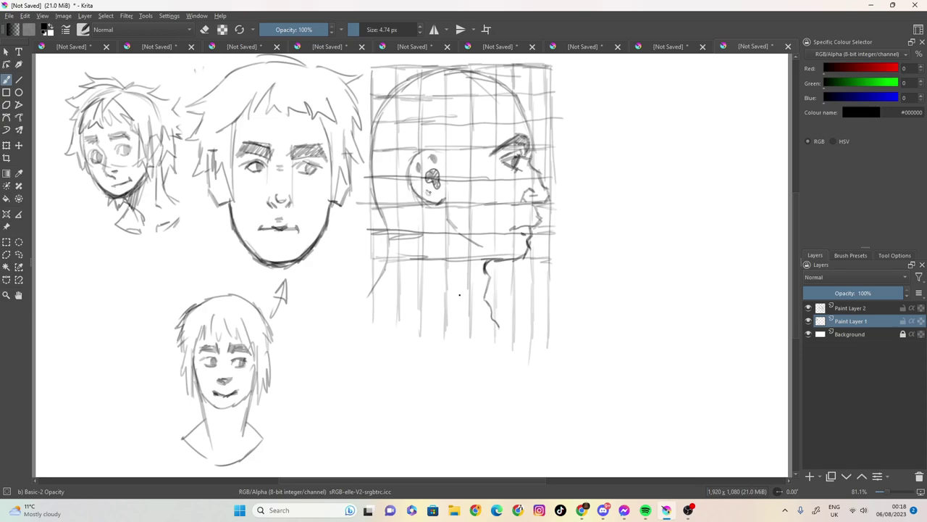
# Sketch the profile's sideburn, fringe and crown hair on Paint Layer 1
pyautogui.moveTo(438, 152)
pyautogui.mouseDown()
pyautogui.moveTo(467, 168)
pyautogui.moveTo(453, 174)
pyautogui.moveTo(456, 189)
pyautogui.moveTo(446, 166)
pyautogui.moveTo(462, 215)
pyautogui.moveTo(476, 158)
pyautogui.mouseUp()
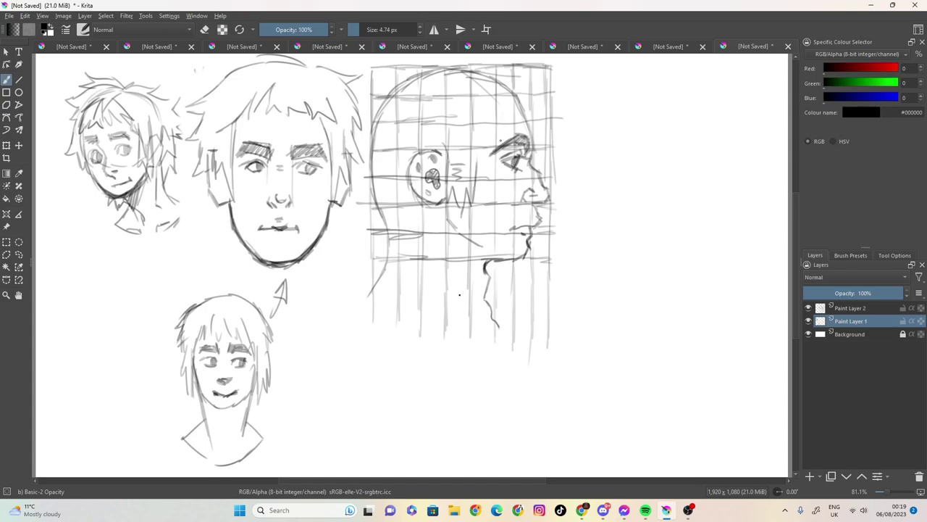
pyautogui.moveTo(524, 90)
pyautogui.mouseDown()
pyautogui.moveTo(536, 124)
pyautogui.moveTo(498, 108)
pyautogui.moveTo(499, 128)
pyautogui.moveTo(468, 151)
pyautogui.mouseUp()
pyautogui.moveTo(504, 108); pyautogui.dragTo(499, 139)
pyautogui.moveTo(500, 129)
pyautogui.mouseDown()
pyautogui.moveTo(491, 146)
pyautogui.moveTo(460, 158)
pyautogui.mouseUp()
pyautogui.moveTo(524, 85)
pyautogui.mouseDown()
pyautogui.moveTo(435, 65)
pyautogui.moveTo(378, 91)
pyautogui.mouseUp()
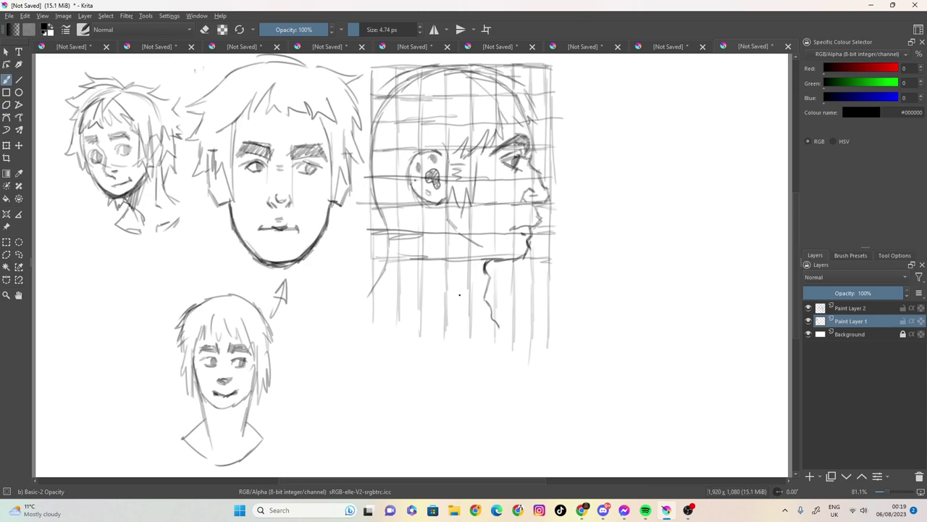
pyautogui.moveTo(449, 77)
pyautogui.mouseDown()
pyautogui.moveTo(453, 122)
pyautogui.moveTo(465, 129)
pyautogui.moveTo(475, 101)
pyautogui.mouseUp()
pyautogui.moveTo(475, 87); pyautogui.dragTo(486, 129)
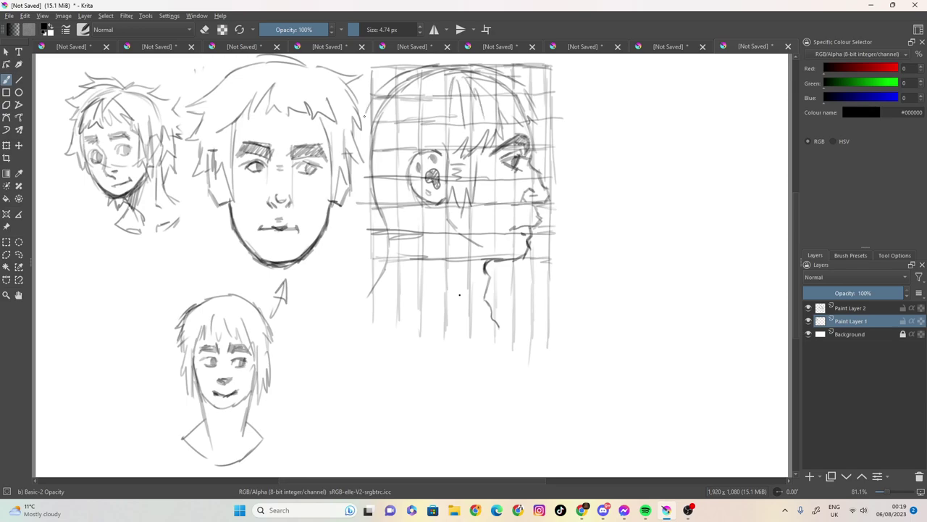
# Thicken the sideburn in front of the profile's ear and add hair strokes behind the head
pyautogui.moveTo(368, 110); pyautogui.dragTo(360, 143)
pyautogui.moveTo(475, 146); pyautogui.dragTo(469, 213)
pyautogui.moveTo(472, 187)
pyautogui.mouseDown()
pyautogui.moveTo(463, 222)
pyautogui.moveTo(448, 213)
pyautogui.mouseUp()
pyautogui.moveTo(449, 162); pyautogui.dragTo(444, 204)
pyautogui.moveTo(447, 141)
pyautogui.mouseDown()
pyautogui.moveTo(447, 181)
pyautogui.moveTo(447, 157)
pyautogui.mouseUp()
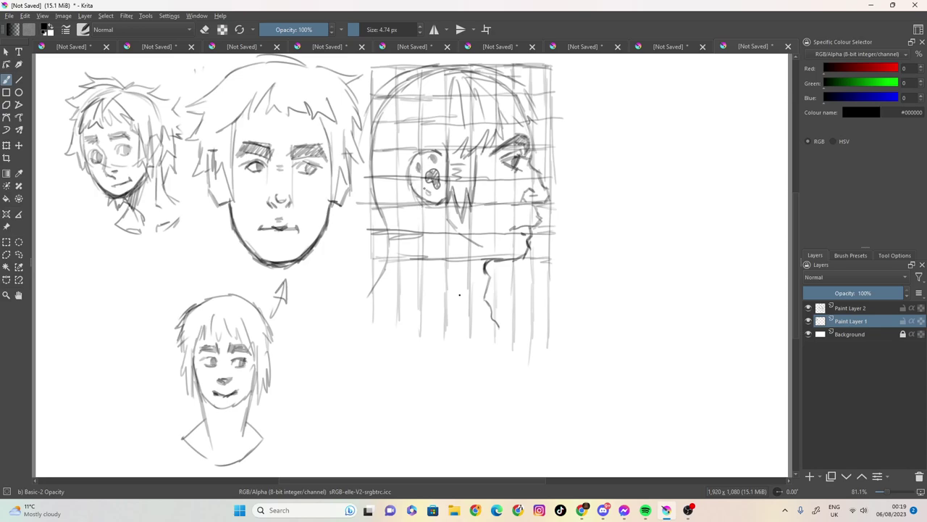
pyautogui.moveTo(316, 351); pyautogui.dragTo(326, 398)
pyautogui.moveTo(321, 374); pyautogui.dragTo(319, 341)
pyautogui.moveTo(358, 144); pyautogui.dragTo(359, 186)
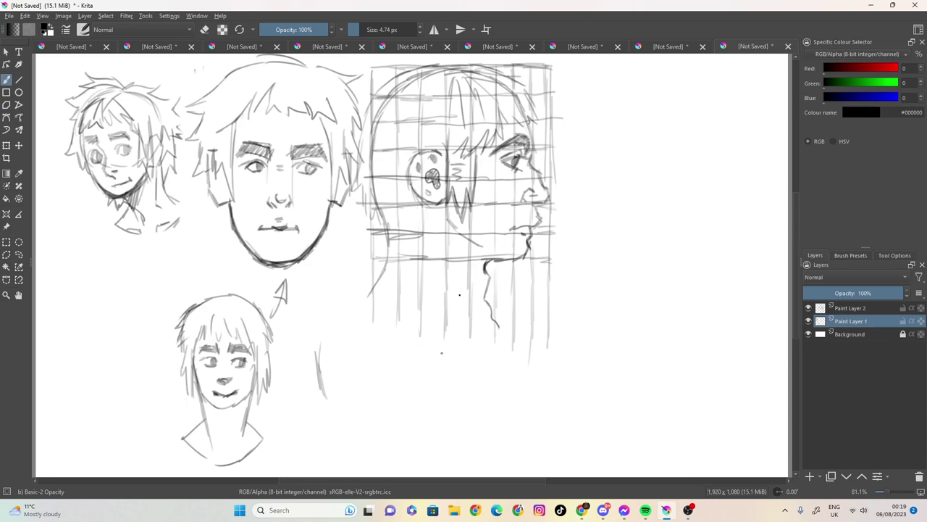
# Undo the profile's hair strokes drawn on Paint Layer 1
pyautogui.keyDown('ctrl'); pyautogui.click(377, 216); pyautogui.keyUp('ctrl')
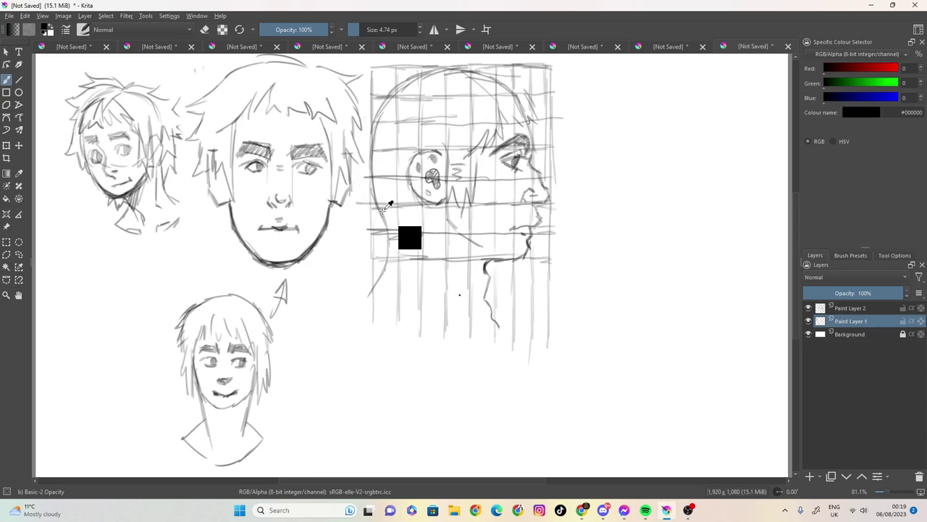
pyautogui.hotkey('ctrl', 'z')
pyautogui.hotkey('ctrl', 'z')
pyautogui.hotkey('ctrl', 'z')
pyautogui.hotkey('ctrl', 'z')
pyautogui.hotkey('ctrl', 'z')
pyautogui.hotkey('ctrl', 'z')
pyautogui.hotkey('ctrl', 'z')
pyautogui.hotkey('ctrl', 'z')
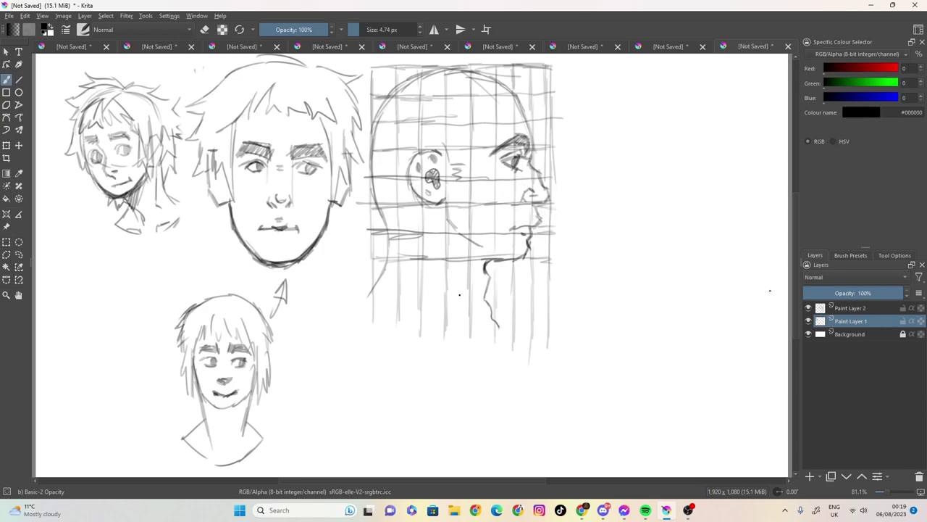
# On Paint Layer 2, darken the profile's eyebrow, nose outline and eye
pyautogui.click(850, 310)
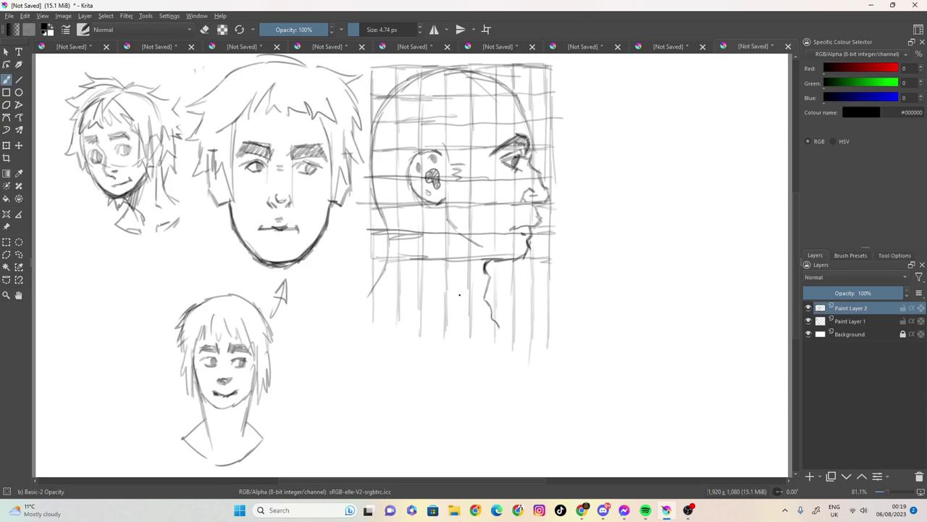
pyautogui.moveTo(517, 142); pyautogui.dragTo(491, 155)
pyautogui.moveTo(500, 147)
pyautogui.mouseDown()
pyautogui.moveTo(532, 135)
pyautogui.moveTo(548, 198)
pyautogui.mouseUp()
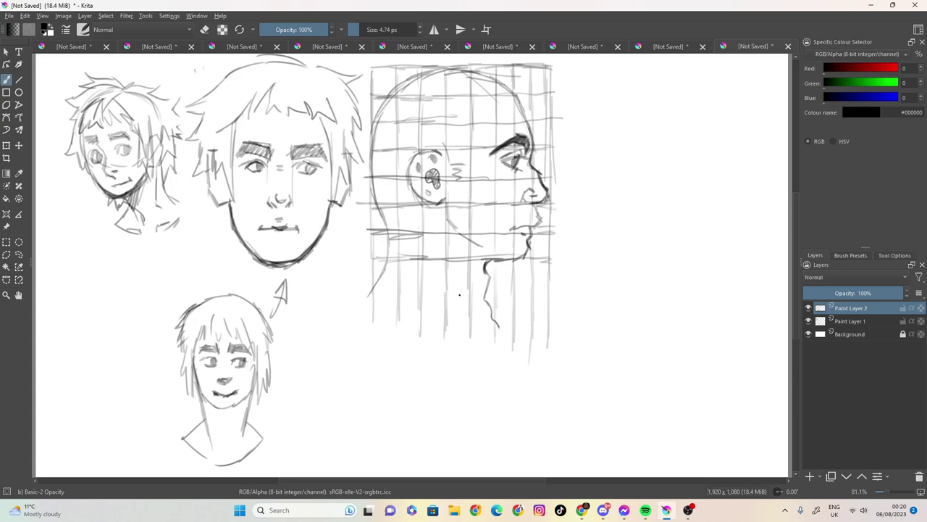
pyautogui.moveTo(501, 159)
pyautogui.mouseDown()
pyautogui.moveTo(519, 150)
pyautogui.moveTo(510, 157)
pyautogui.mouseUp()
pyautogui.moveTo(505, 162); pyautogui.dragTo(515, 157)
pyautogui.moveTo(505, 162)
pyautogui.mouseDown()
pyautogui.moveTo(530, 159)
pyautogui.moveTo(513, 160)
pyautogui.mouseUp()
# Draw the sideburn lock in front of the profile's ear on Paint Layer 2
pyautogui.moveTo(442, 129); pyautogui.dragTo(439, 147)
pyautogui.moveTo(439, 150)
pyautogui.mouseDown()
pyautogui.moveTo(438, 177)
pyautogui.moveTo(458, 214)
pyautogui.mouseUp()
pyautogui.moveTo(458, 199)
pyautogui.mouseDown()
pyautogui.moveTo(468, 180)
pyautogui.moveTo(473, 200)
pyautogui.mouseUp()
pyautogui.moveTo(472, 200); pyautogui.dragTo(477, 155)
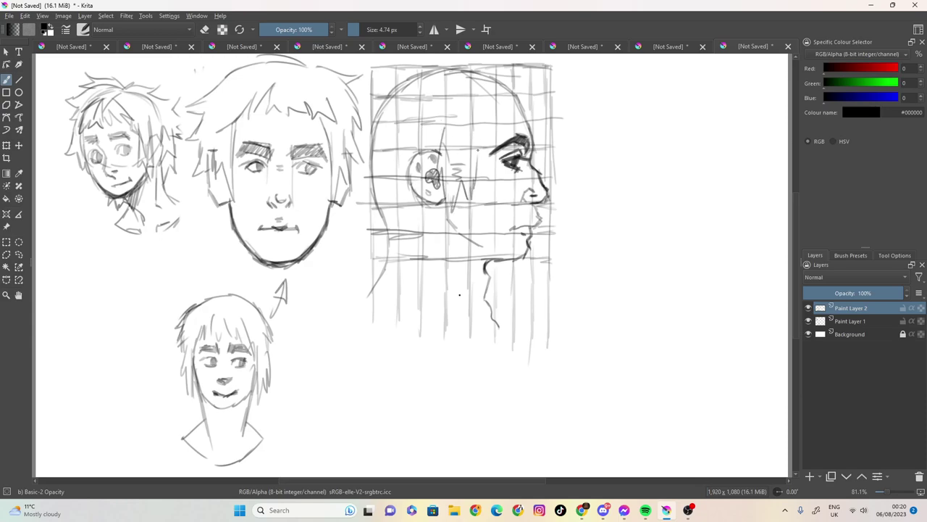
pyautogui.moveTo(478, 114); pyautogui.dragTo(475, 181)
# Draw the profile's spiky fringe and the hair outline over the crown and down the back of the head
pyautogui.moveTo(479, 97); pyautogui.dragTo(485, 148)
pyautogui.moveTo(486, 116)
pyautogui.mouseDown()
pyautogui.moveTo(496, 150)
pyautogui.moveTo(511, 127)
pyautogui.mouseUp()
pyautogui.moveTo(521, 90)
pyautogui.mouseDown()
pyautogui.moveTo(550, 113)
pyautogui.moveTo(538, 111)
pyautogui.moveTo(535, 125)
pyautogui.moveTo(522, 114)
pyautogui.moveTo(521, 85)
pyautogui.moveTo(511, 76)
pyautogui.moveTo(428, 64)
pyautogui.moveTo(359, 122)
pyautogui.mouseUp()
pyautogui.moveTo(423, 67)
pyautogui.mouseDown()
pyautogui.moveTo(368, 114)
pyautogui.moveTo(364, 161)
pyautogui.mouseUp()
pyautogui.moveTo(360, 117)
pyautogui.mouseDown()
pyautogui.moveTo(361, 192)
pyautogui.moveTo(389, 255)
pyautogui.mouseUp()
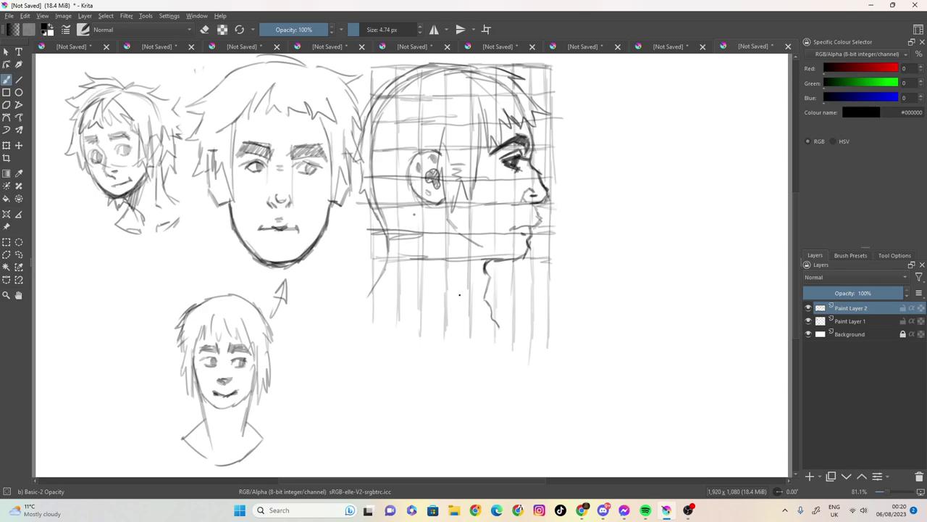
# Draw the hairline from behind the ear to the nape and darken the profile's ear
pyautogui.moveTo(410, 208); pyautogui.dragTo(386, 240)
pyautogui.moveTo(443, 148)
pyautogui.mouseDown()
pyautogui.moveTo(417, 155)
pyautogui.moveTo(411, 179)
pyautogui.moveTo(428, 202)
pyautogui.moveTo(443, 200)
pyautogui.moveTo(428, 173)
pyautogui.moveTo(440, 195)
pyautogui.mouseUp()
pyautogui.moveTo(433, 156)
pyautogui.mouseDown()
pyautogui.moveTo(420, 170)
pyautogui.moveTo(440, 154)
pyautogui.moveTo(414, 159)
pyautogui.moveTo(417, 194)
pyautogui.mouseUp()
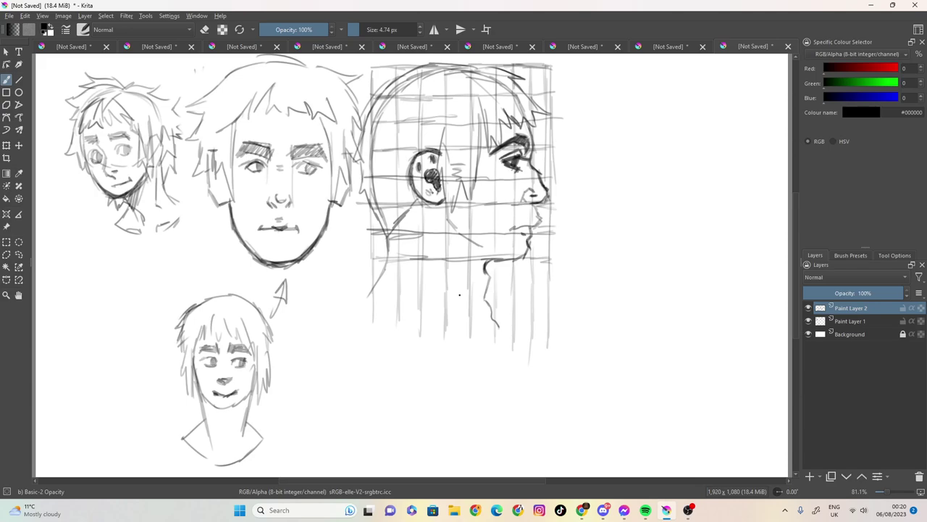
# Darken the profile's jawline and its contour from the lips over the chin down the throat
pyautogui.moveTo(446, 205)
pyautogui.mouseDown()
pyautogui.moveTo(449, 224)
pyautogui.moveTo(475, 242)
pyautogui.mouseUp()
pyautogui.moveTo(530, 225)
pyautogui.mouseDown()
pyautogui.moveTo(511, 232)
pyautogui.moveTo(521, 229)
pyautogui.moveTo(526, 256)
pyautogui.moveTo(486, 261)
pyautogui.moveTo(484, 271)
pyautogui.moveTo(501, 337)
pyautogui.mouseUp()
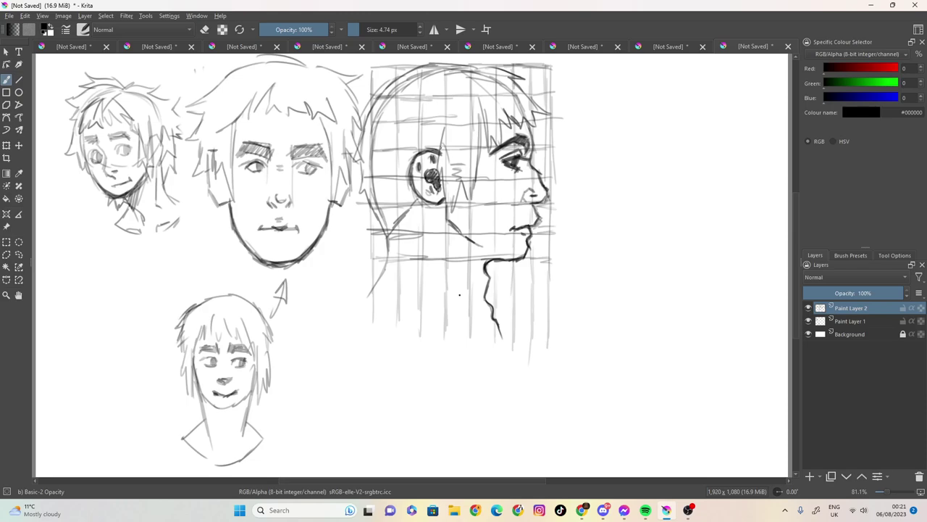
# Go over the profile's sideburn and fringe with darker, jagged strokes
pyautogui.moveTo(445, 133)
pyautogui.mouseDown()
pyautogui.moveTo(435, 180)
pyautogui.moveTo(450, 213)
pyautogui.moveTo(458, 191)
pyautogui.moveTo(466, 208)
pyautogui.mouseUp()
pyautogui.moveTo(475, 154); pyautogui.dragTo(470, 194)
pyautogui.moveTo(479, 122); pyautogui.dragTo(472, 191)
pyautogui.moveTo(480, 101)
pyautogui.mouseDown()
pyautogui.moveTo(478, 171)
pyautogui.moveTo(501, 139)
pyautogui.moveTo(506, 153)
pyautogui.mouseUp()
pyautogui.moveTo(503, 116); pyautogui.dragTo(506, 151)
pyautogui.moveTo(515, 118); pyautogui.dragTo(513, 133)
pyautogui.moveTo(525, 116)
pyautogui.mouseDown()
pyautogui.moveTo(523, 133)
pyautogui.moveTo(539, 129)
pyautogui.moveTo(534, 111)
pyautogui.moveTo(551, 115)
pyautogui.mouseUp()
# Darken the profile's outer hair outline down to the neck, the hairline behind the ear and the jawline
pyautogui.moveTo(551, 114)
pyautogui.mouseDown()
pyautogui.moveTo(507, 65)
pyautogui.moveTo(414, 68)
pyautogui.moveTo(389, 85)
pyautogui.moveTo(352, 168)
pyautogui.moveTo(388, 254)
pyautogui.moveTo(370, 295)
pyautogui.mouseUp()
pyautogui.moveTo(418, 200); pyautogui.dragTo(387, 237)
pyautogui.moveTo(447, 209); pyautogui.dragTo(464, 236)
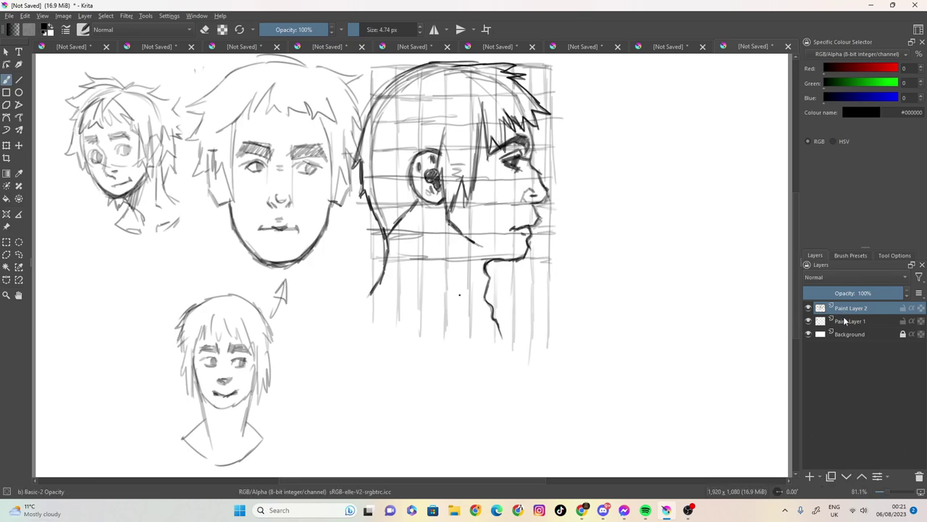
# Erase the grid around the profile on Paint Layer 1 with an eraser of about 57 px
pyautogui.click(844, 321)
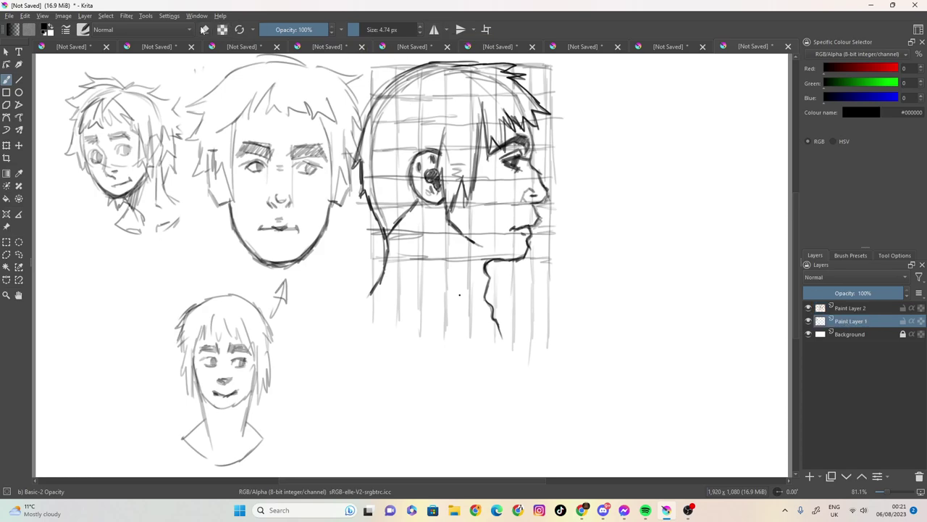
pyautogui.moveTo(357, 29); pyautogui.dragTo(398, 29)
pyautogui.moveTo(413, 170)
pyautogui.mouseDown()
pyautogui.moveTo(379, 82)
pyautogui.moveTo(374, 245)
pyautogui.moveTo(386, 266)
pyautogui.moveTo(438, 179)
pyautogui.moveTo(395, 309)
pyautogui.moveTo(510, 177)
pyautogui.moveTo(437, 322)
pyautogui.moveTo(483, 278)
pyautogui.moveTo(510, 295)
pyautogui.moveTo(475, 378)
pyautogui.moveTo(566, 315)
pyautogui.moveTo(505, 269)
pyautogui.moveTo(574, 100)
pyautogui.moveTo(447, 176)
pyautogui.moveTo(462, 128)
pyautogui.moveTo(538, 64)
pyautogui.moveTo(413, 127)
pyautogui.moveTo(473, 55)
pyautogui.moveTo(405, 59)
pyautogui.moveTo(441, 58)
pyautogui.moveTo(394, 210)
pyautogui.mouseUp()
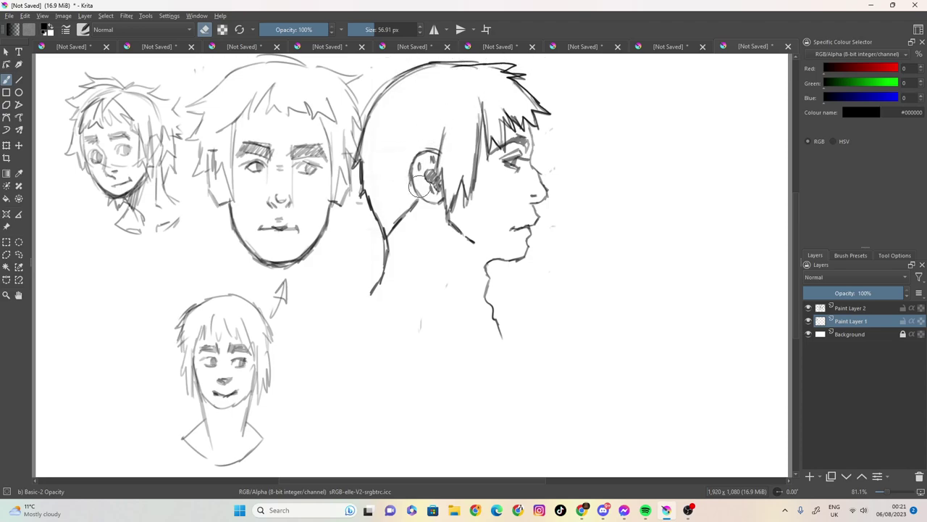